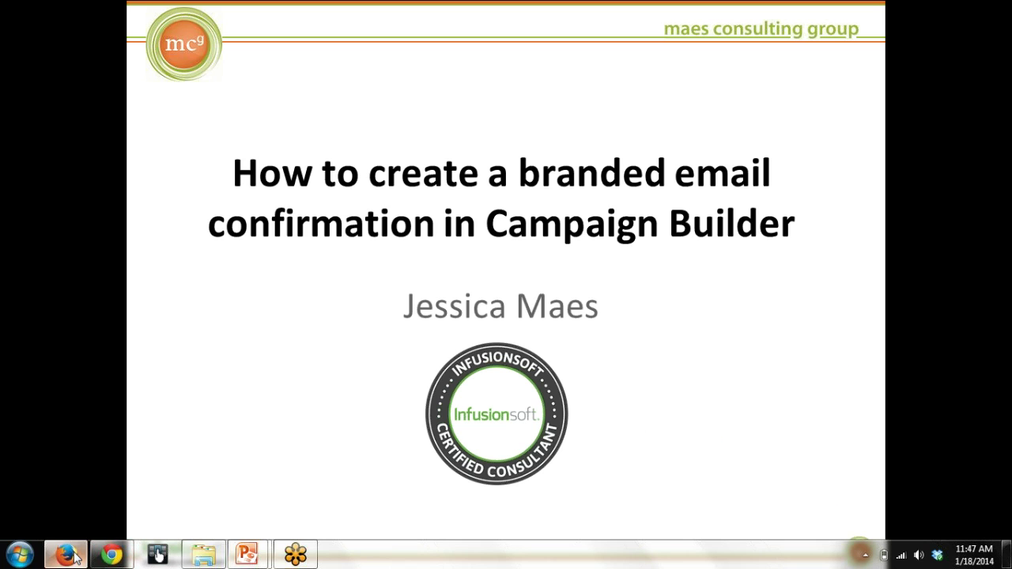
In Firefox, go to Marketing > Campaign Builder and open the 'Email confirmation test' campaign.
left_click(71, 556)
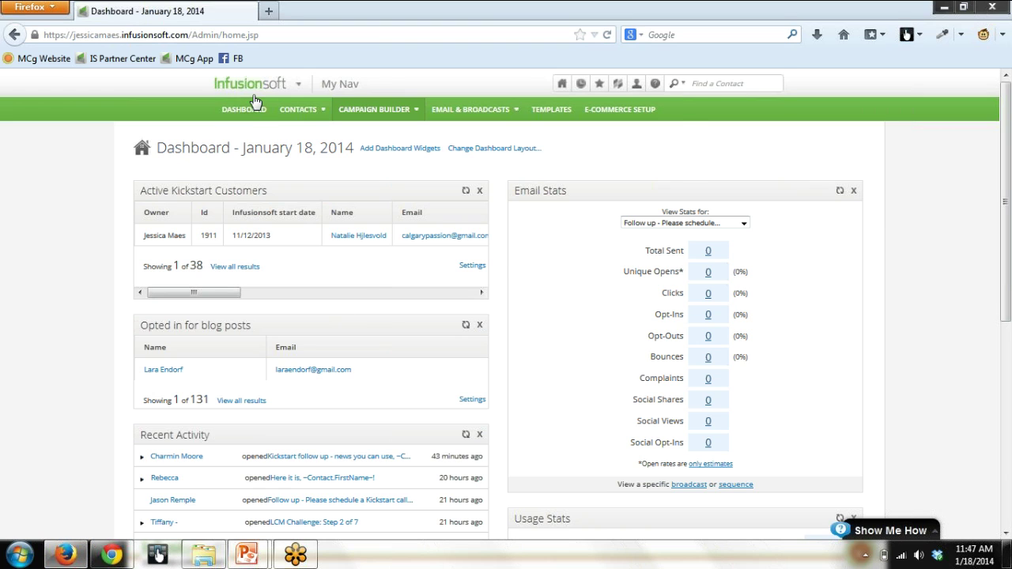
mouse_move(254, 93)
left_click(444, 151)
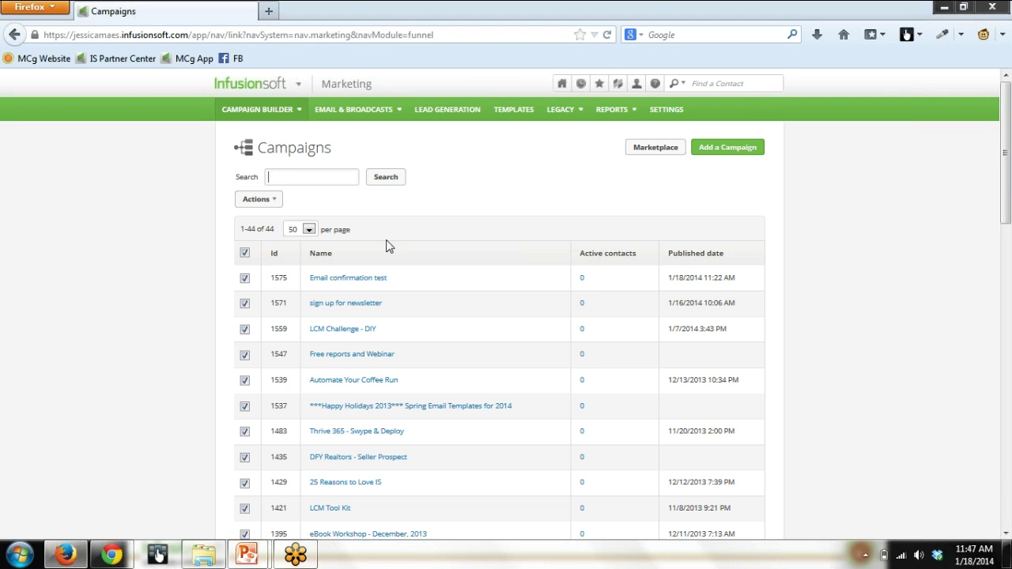
left_click(359, 279)
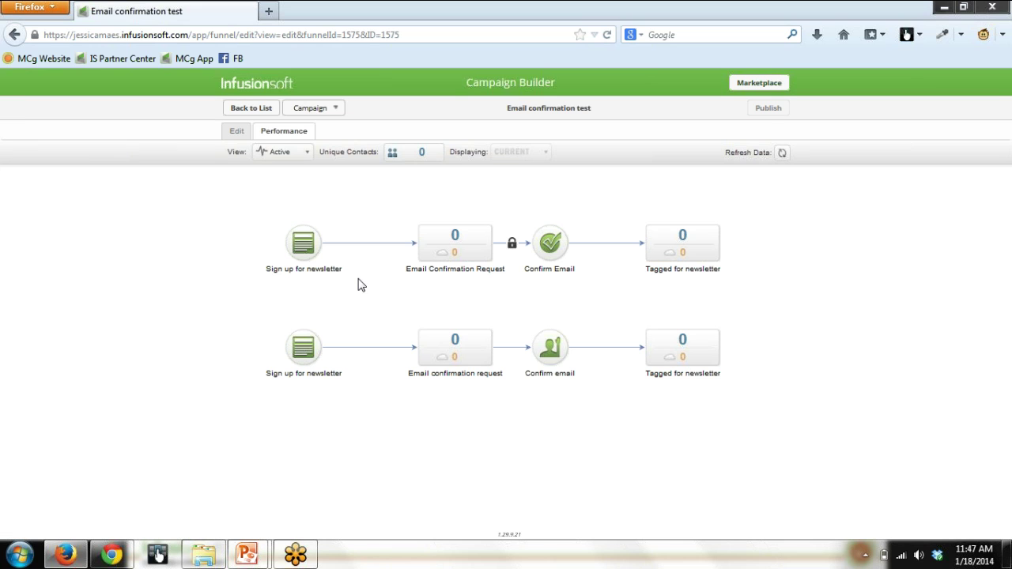
Switch the campaign to Edit mode and highlight the top row's form, confirmation request, goal and tag sequence.
left_click(232, 131)
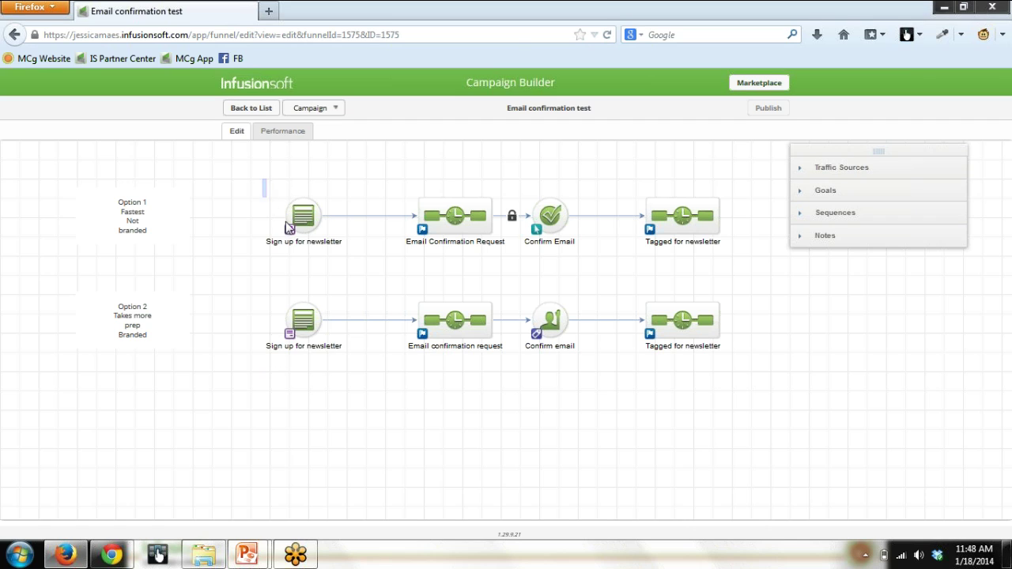
left_click_drag(262, 179, 338, 267)
left_click_drag(370, 170, 607, 293)
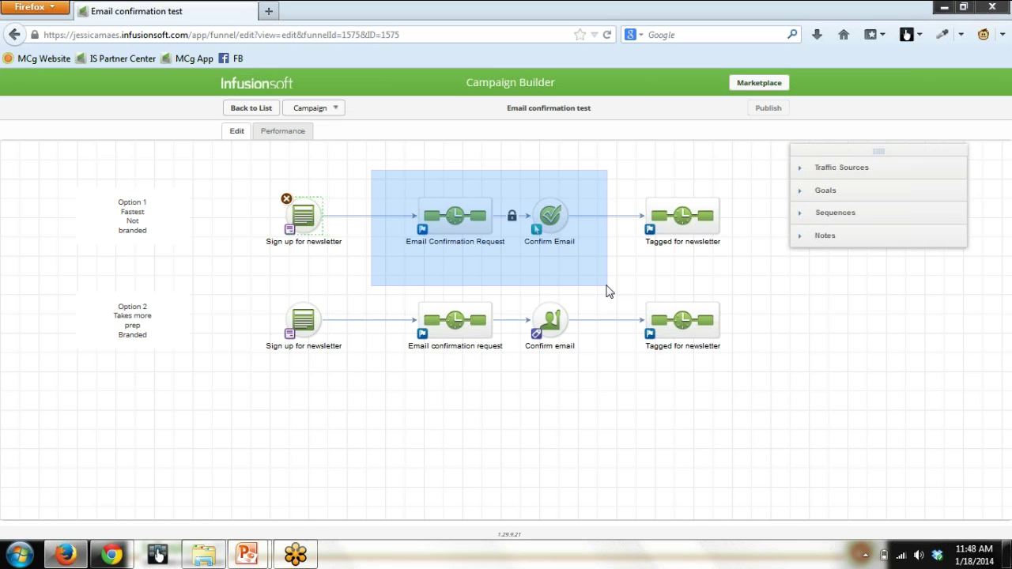
left_click_drag(607, 292, 608, 292)
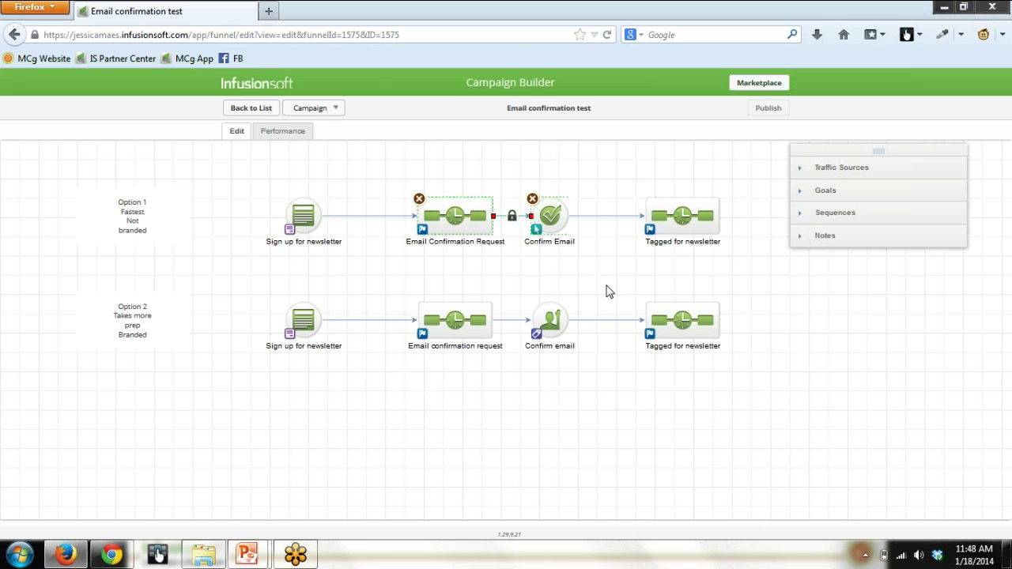
left_click_drag(613, 181, 756, 275)
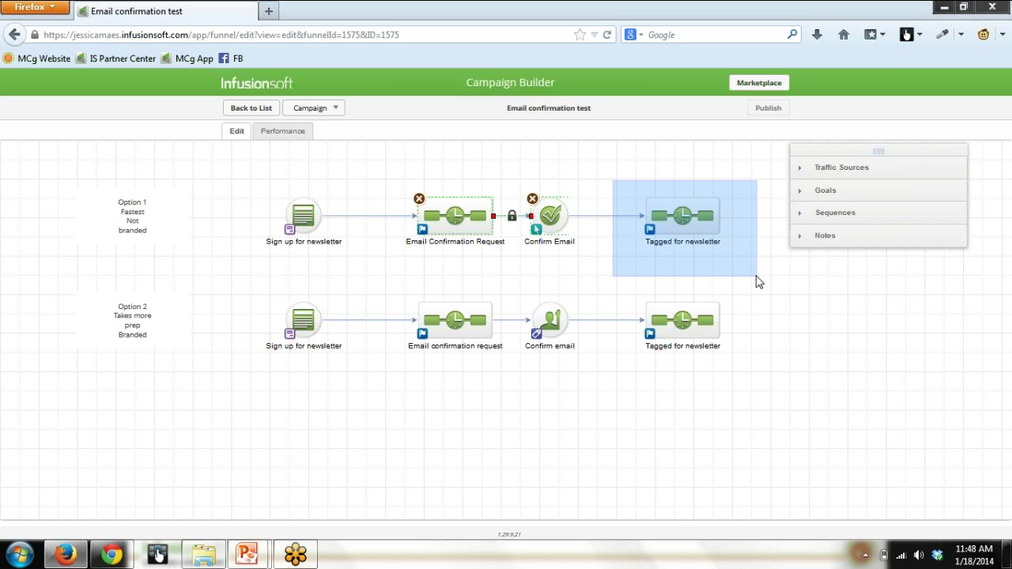
left_click_drag(756, 281, 756, 284)
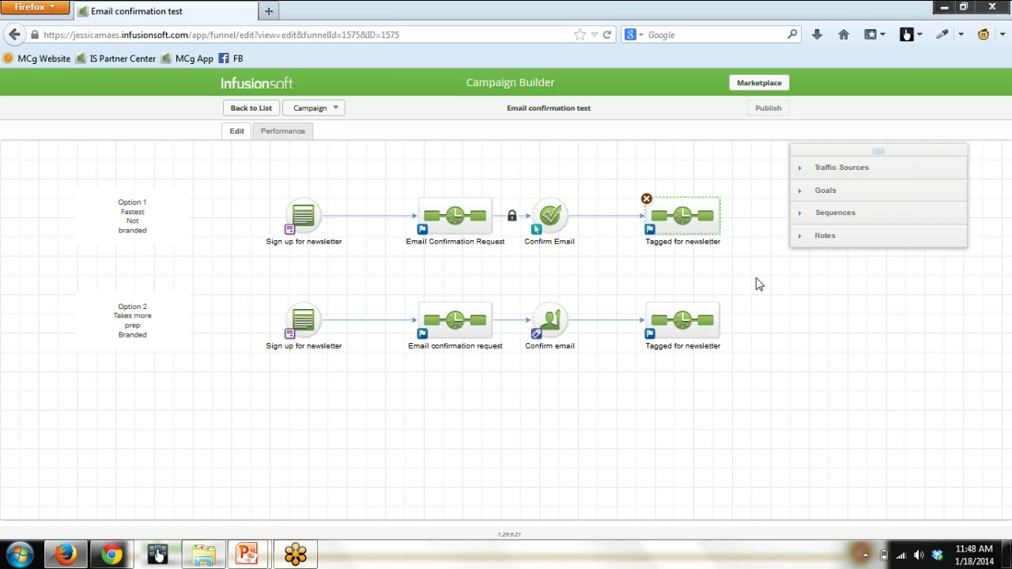
left_click(861, 393)
left_click_drag(237, 165, 764, 290)
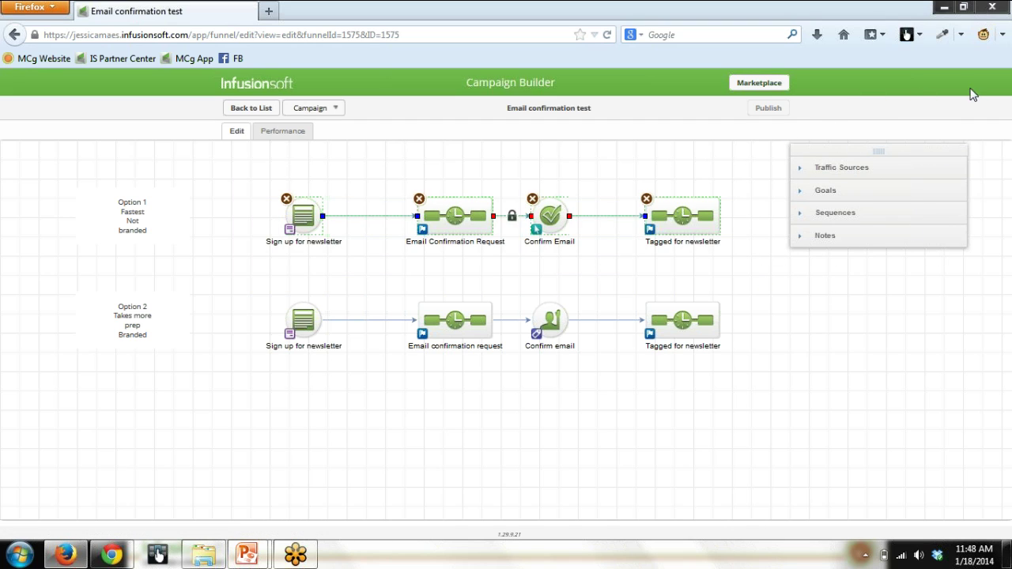
left_click(797, 301)
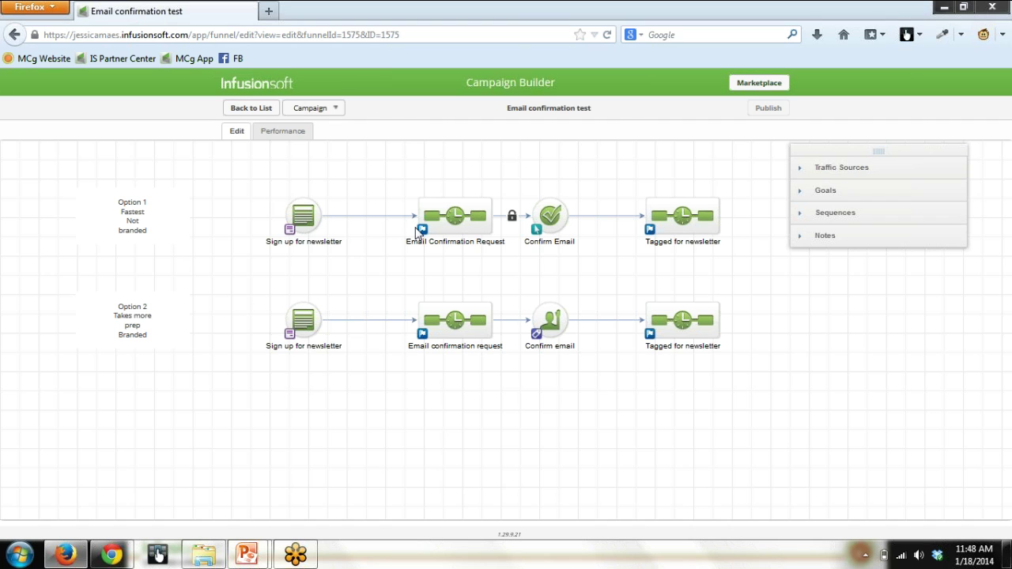
Open the top Email Confirmation Request sequence and its Confirmation Email in the email editor.
left_click(450, 215)
double_click(451, 215)
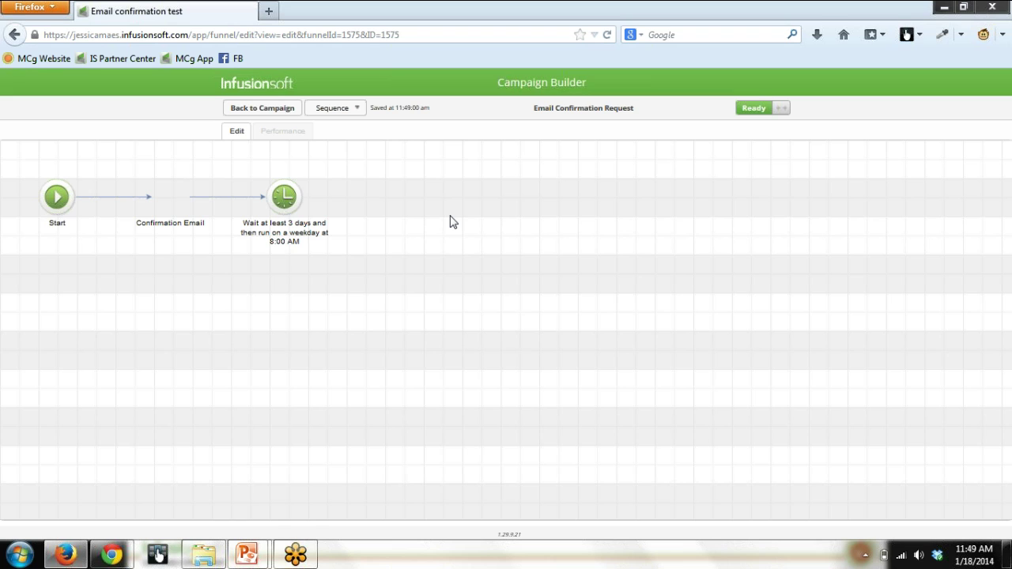
double_click(172, 194)
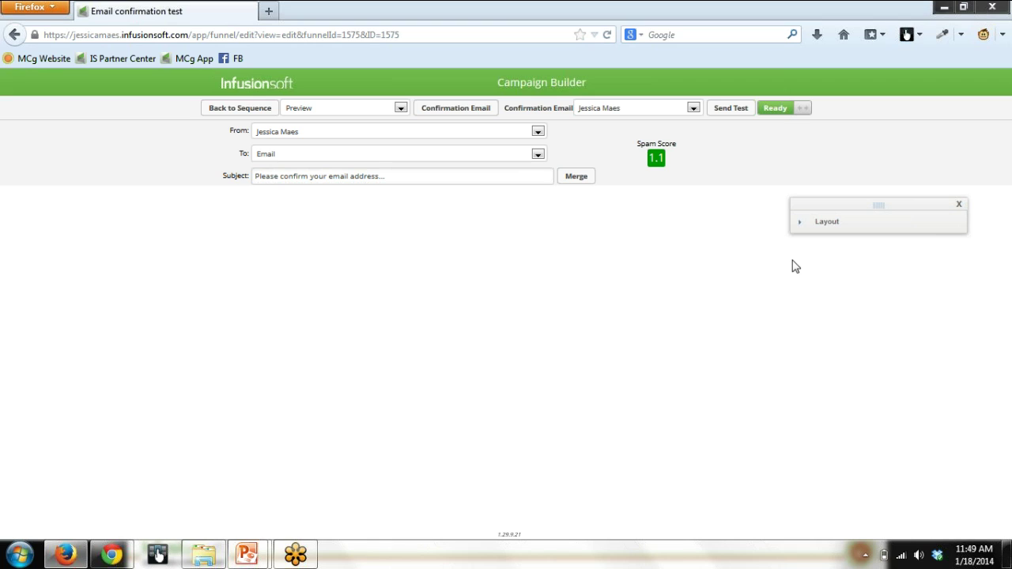
left_click(959, 208)
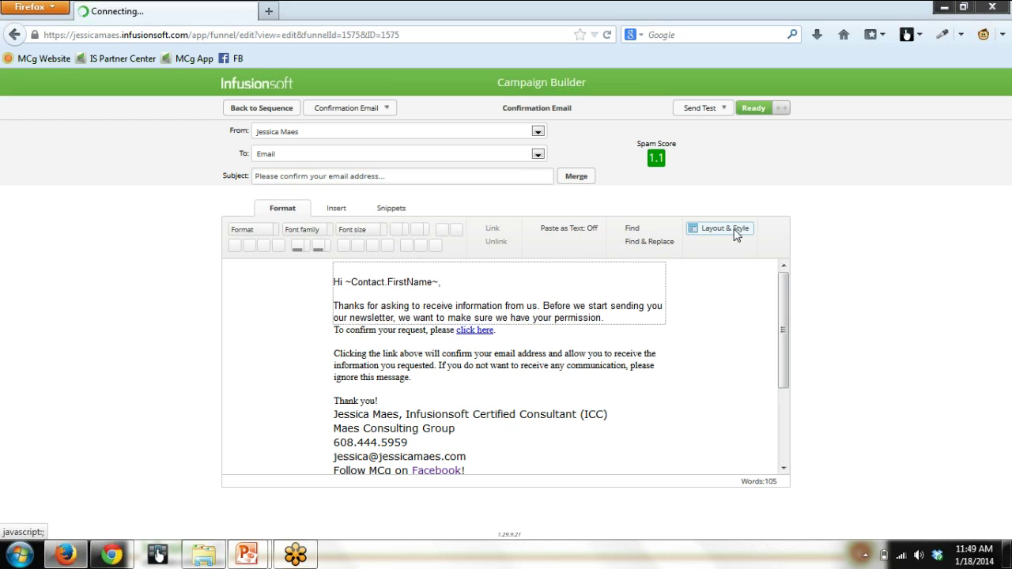
left_click(734, 228)
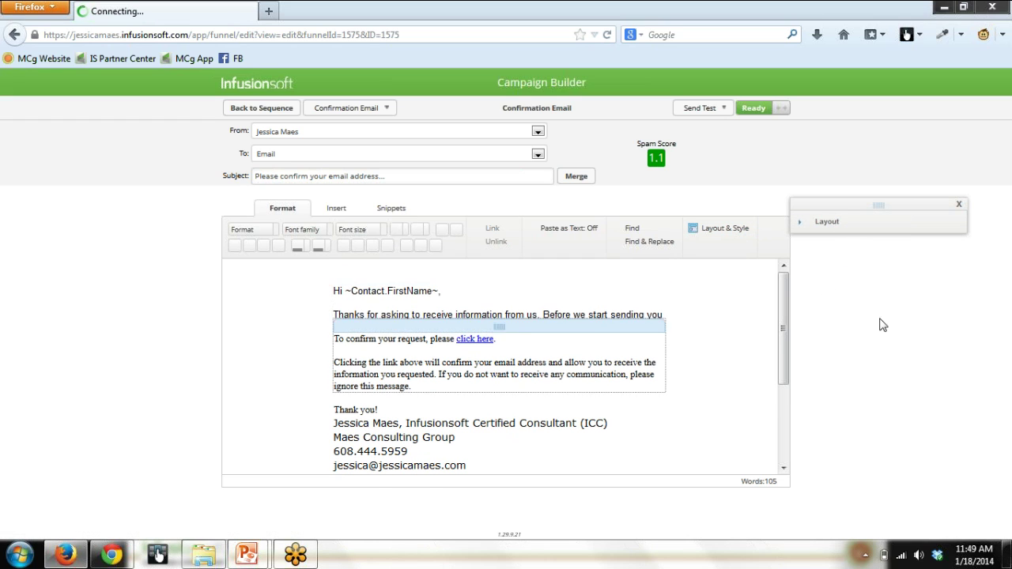
left_click(958, 205)
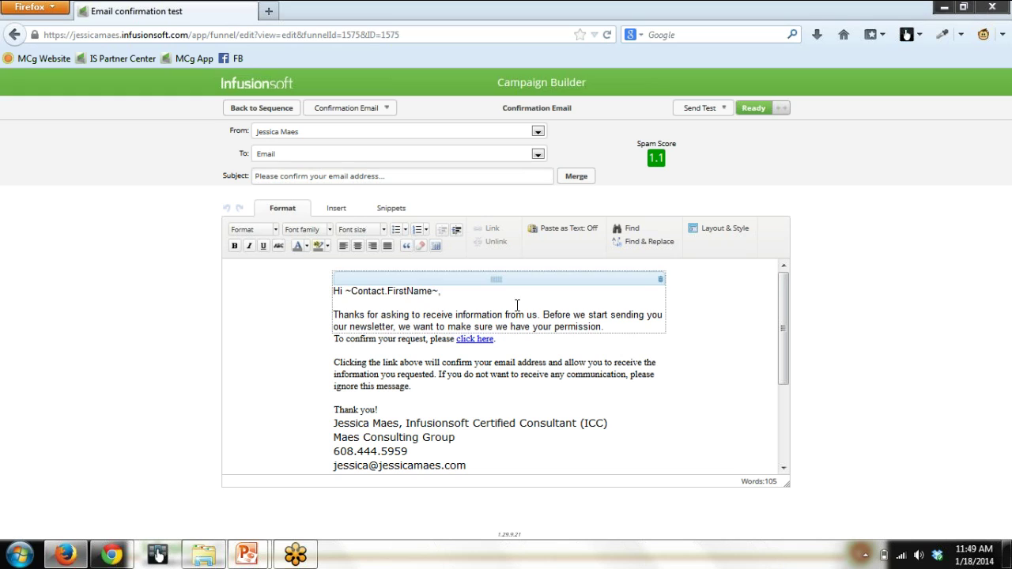
left_click(337, 136)
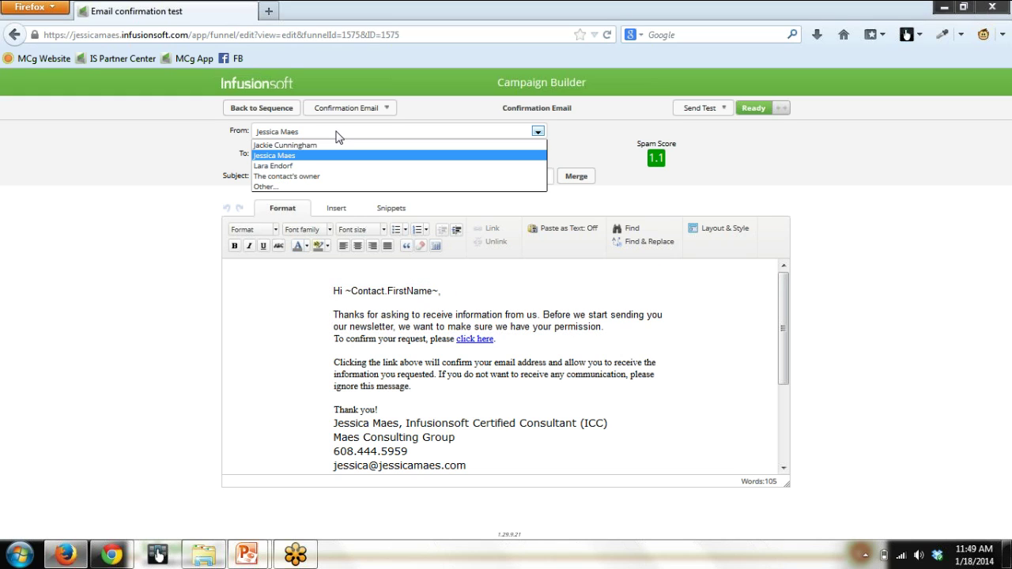
left_click(338, 136)
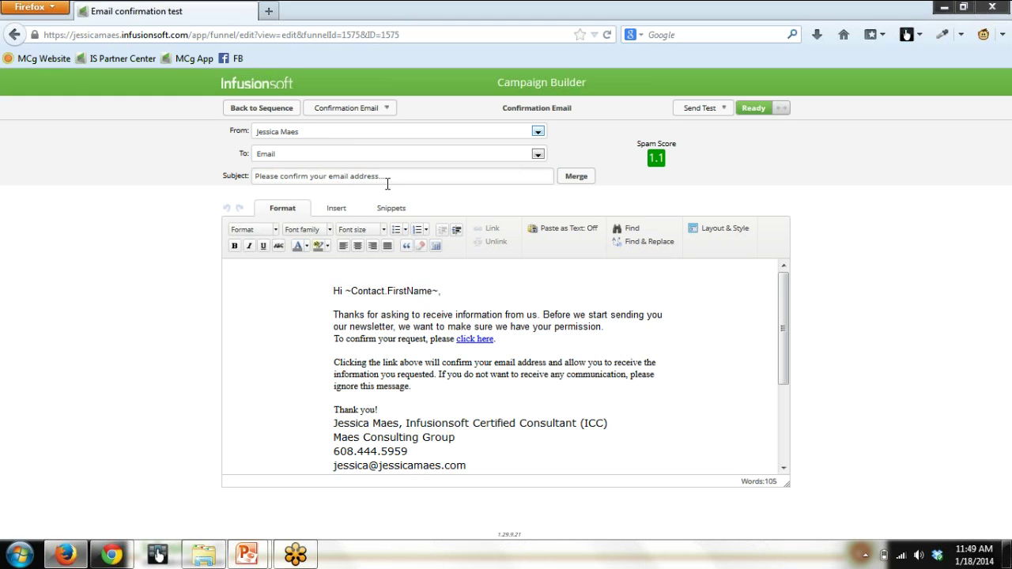
left_click_drag(387, 178, 300, 178)
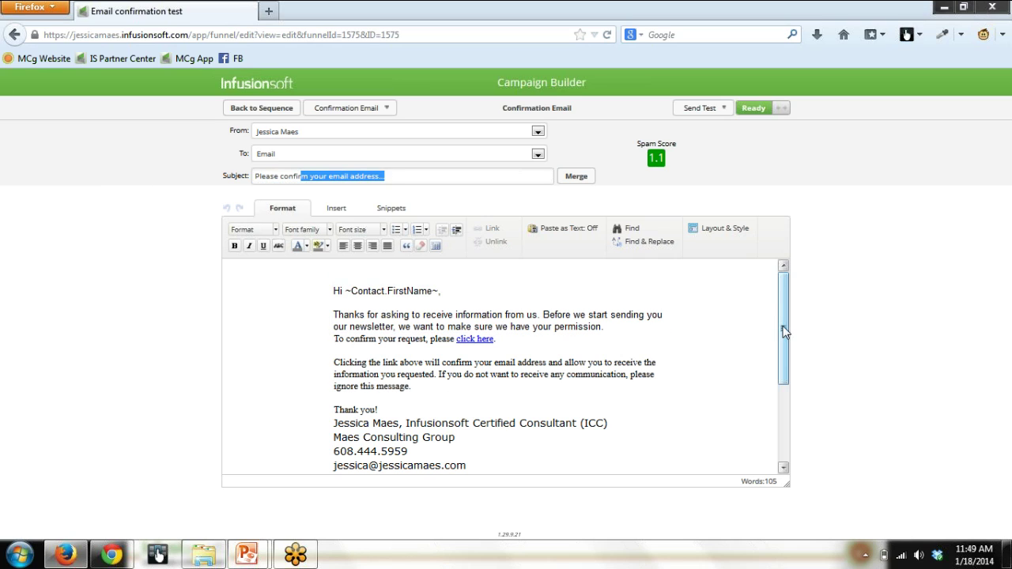
Insert a blank line after 'permission.' and keep the 'Thank you!' line, restoring it after deletion.
left_click(613, 325)
key("Return")
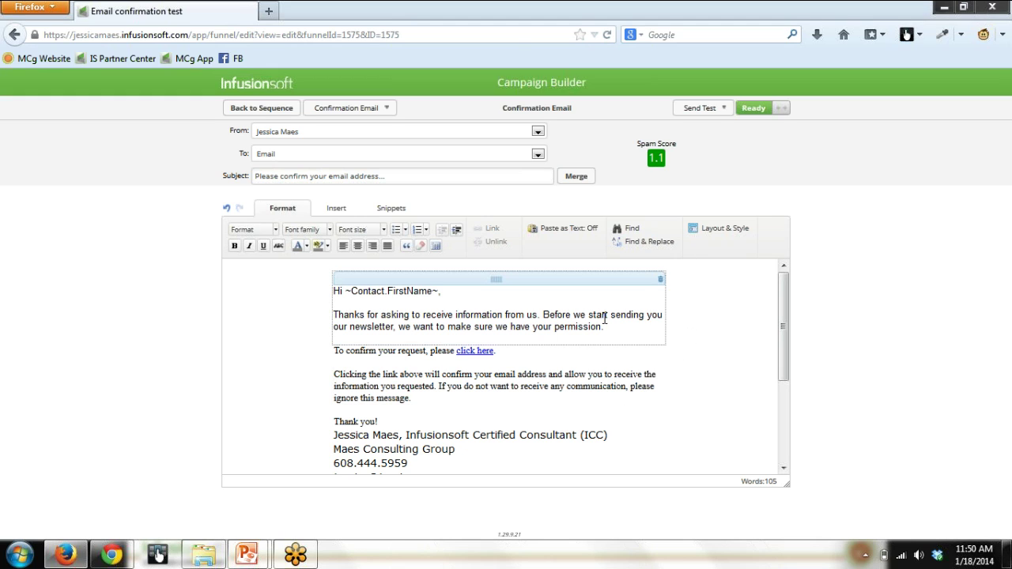
left_click_drag(615, 324, 293, 277)
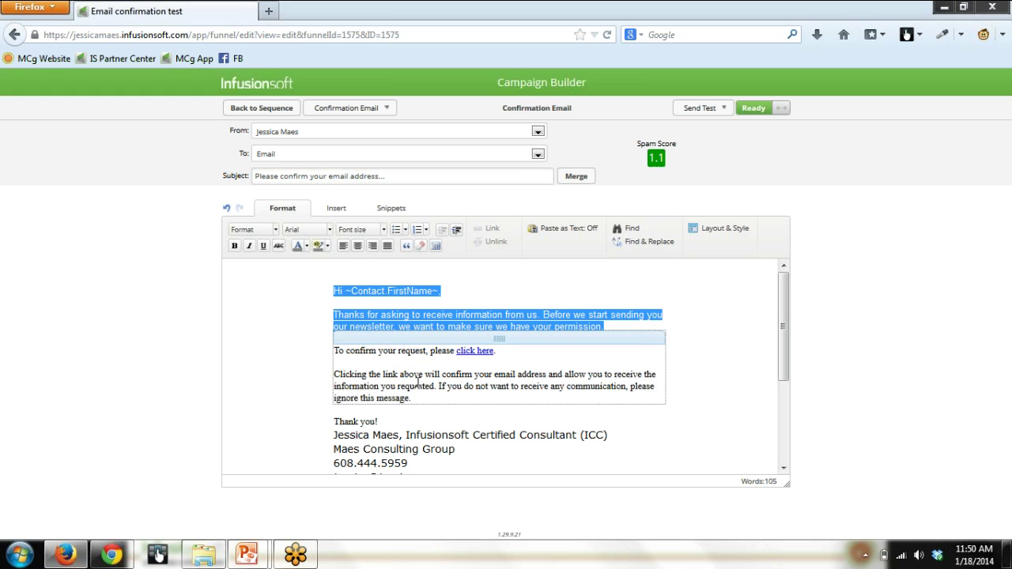
left_click_drag(398, 414, 289, 415)
key("Delete")
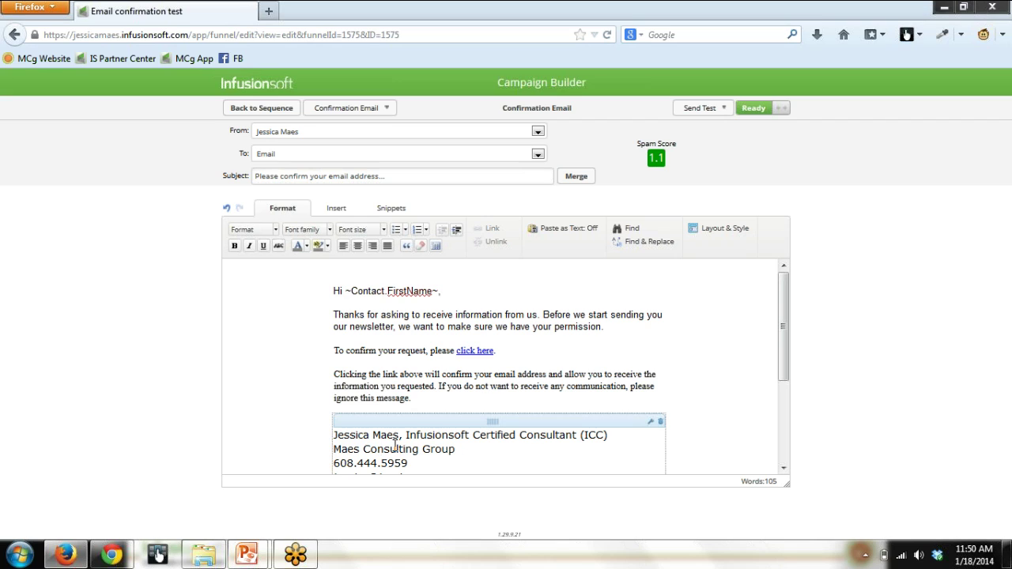
key("ctrl+z")
Return to the campaign canvas and highlight the unbranded Option 1 row of steps.
left_click(237, 109)
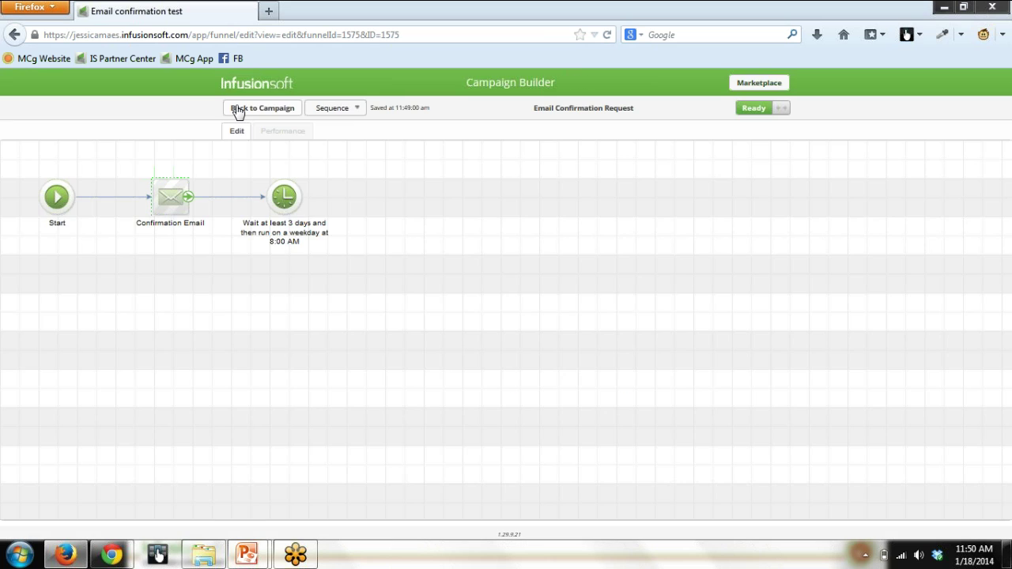
left_click(237, 109)
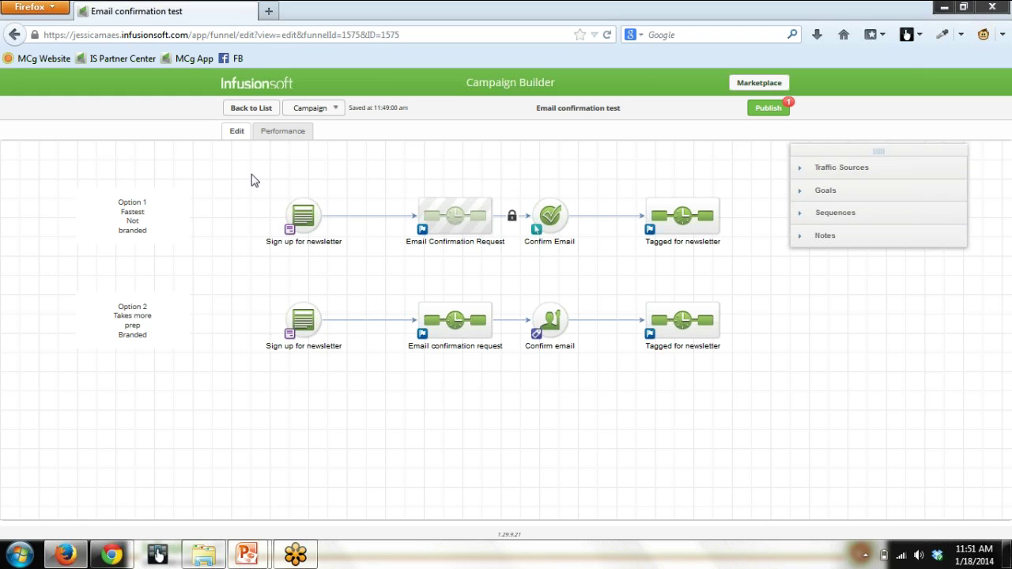
left_click_drag(251, 173, 779, 282)
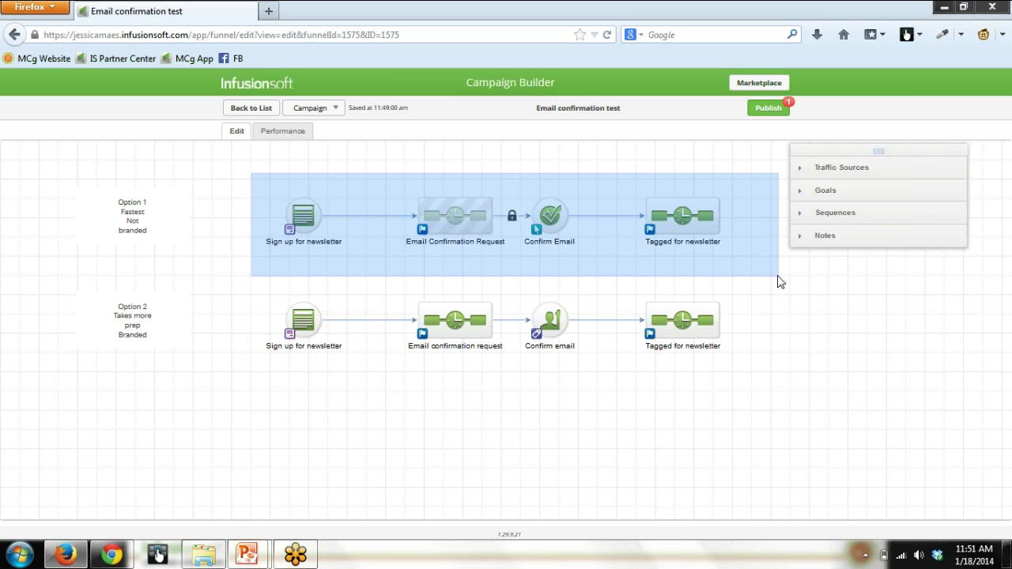
left_click_drag(779, 282, 779, 281)
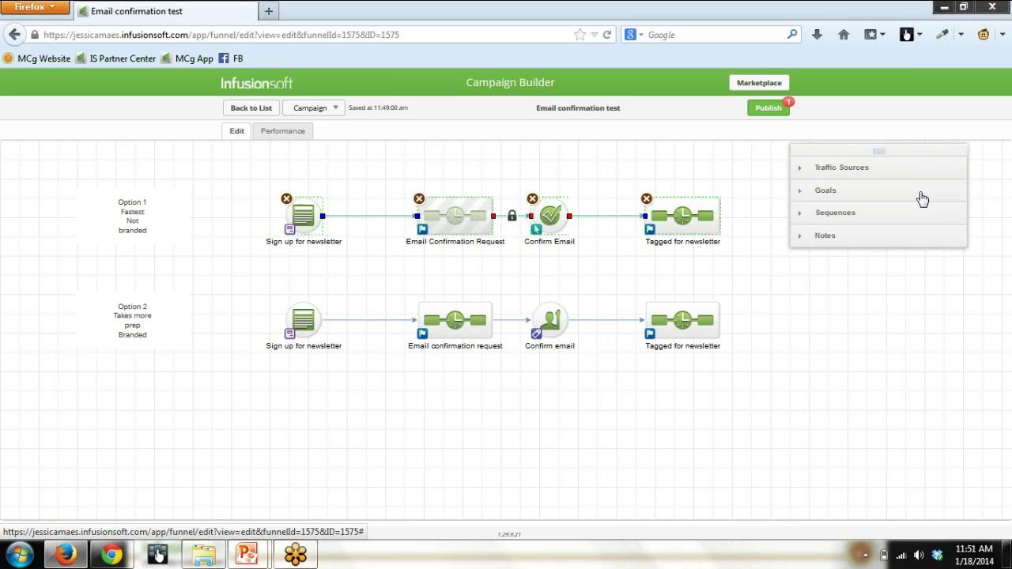
left_click(906, 324)
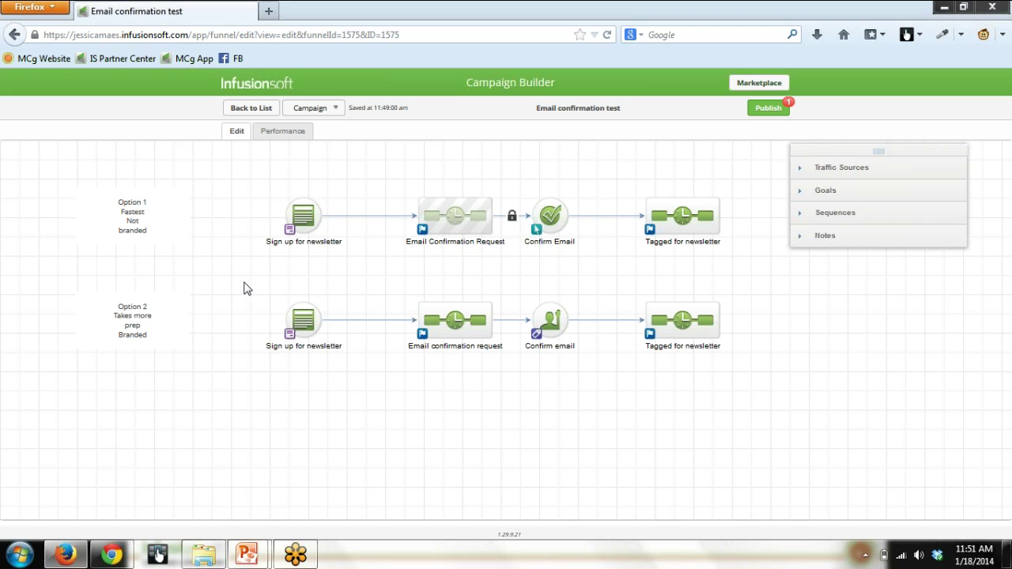
Highlight the branded Option 2 row: its sign-up form, Email confirmation request and Tagged for newsletter sequence.
left_click_drag(242, 280, 812, 433)
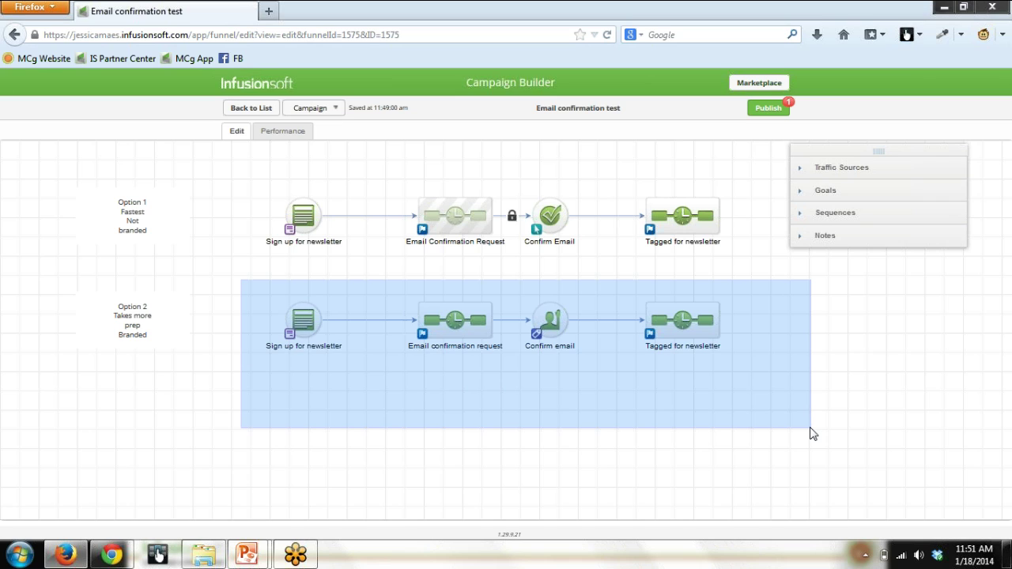
left_click_drag(813, 434, 812, 432)
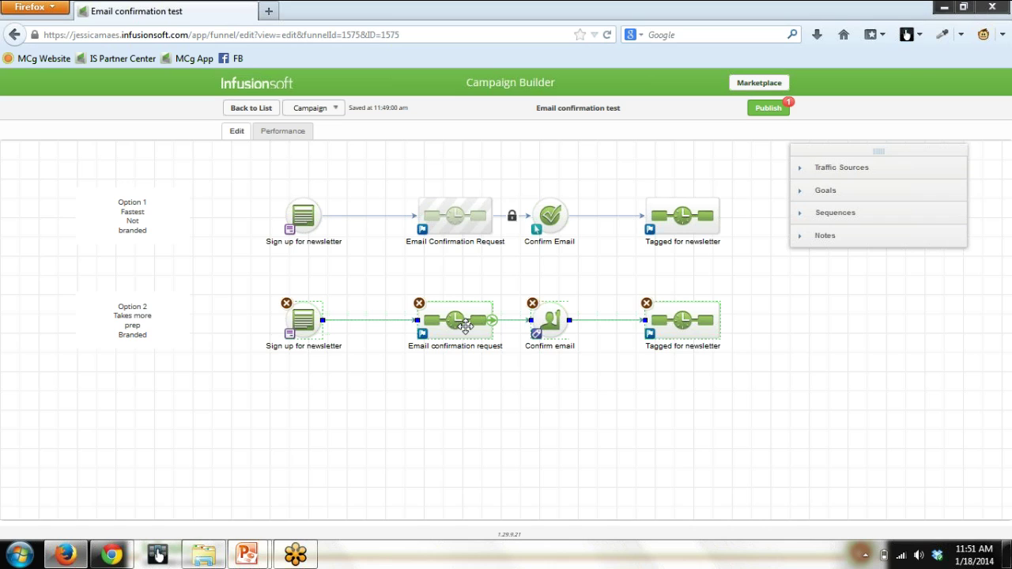
left_click(819, 419)
left_click_drag(269, 287, 354, 402)
left_click_drag(622, 273, 768, 400)
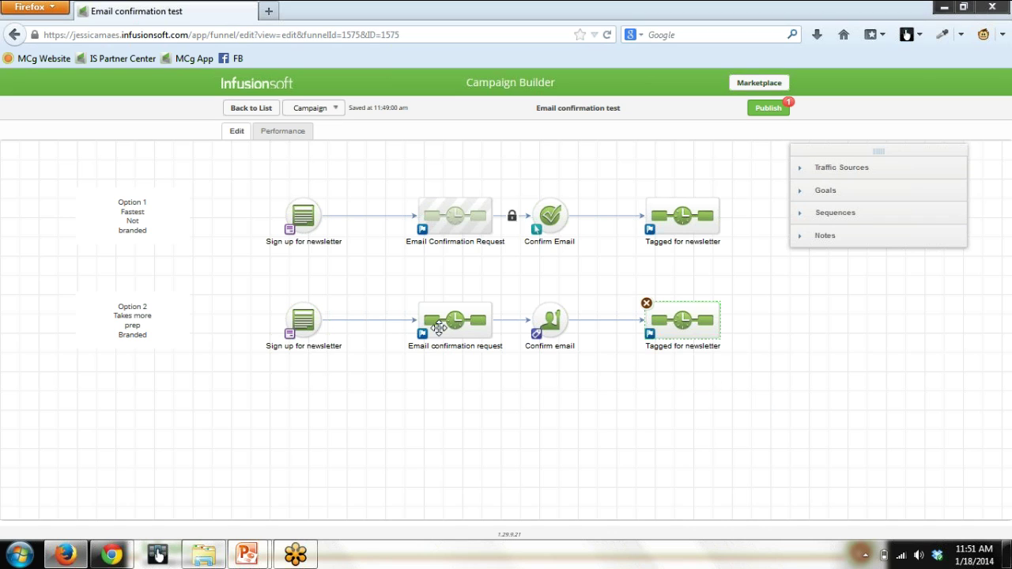
left_click_drag(388, 261, 625, 422)
left_click(847, 213)
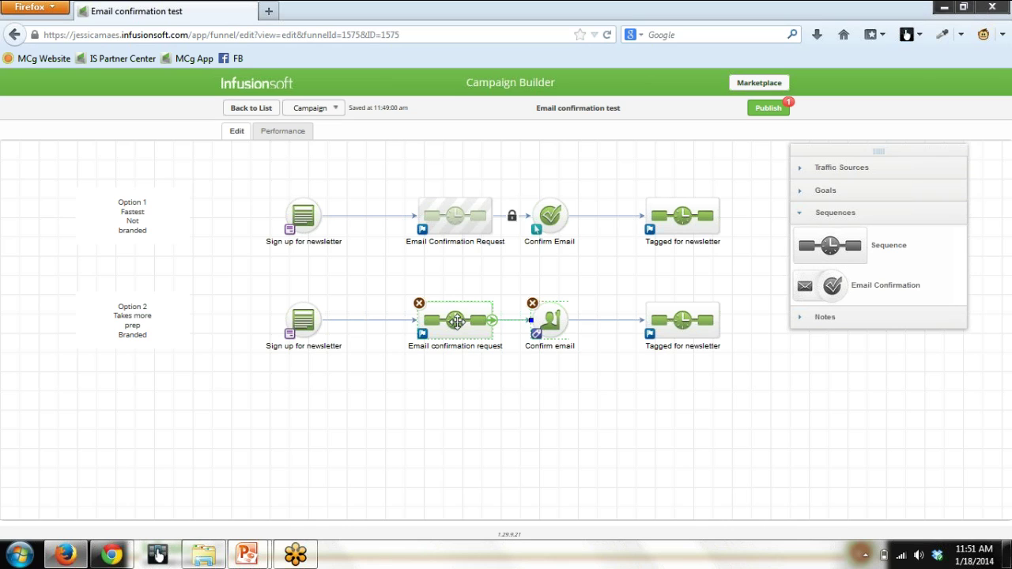
left_click(499, 429)
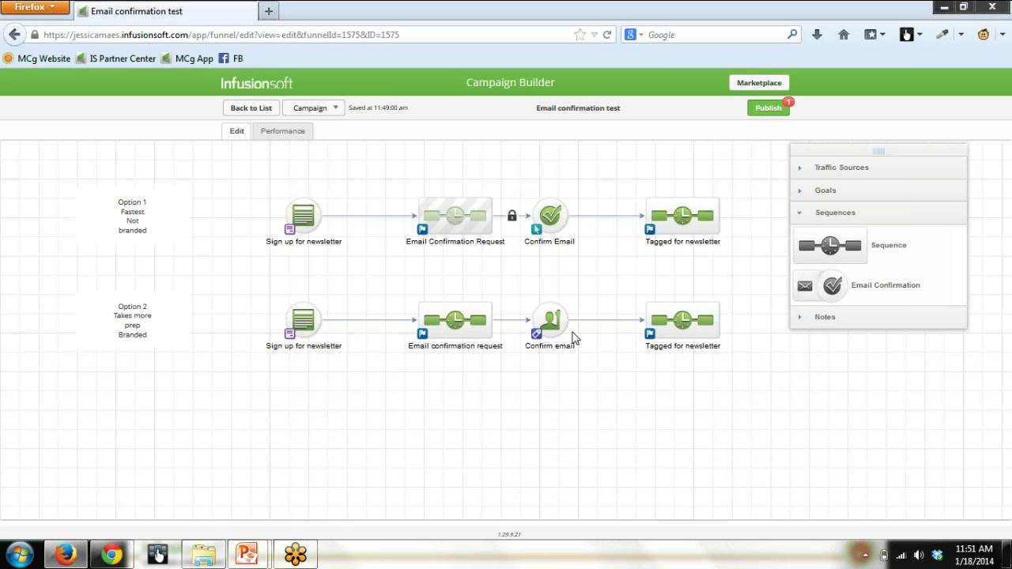
mouse_move(555, 325)
Inspect the branded sequence's Apply Action Set and 3-day wait steps, then go back to the campaign.
double_click(454, 321)
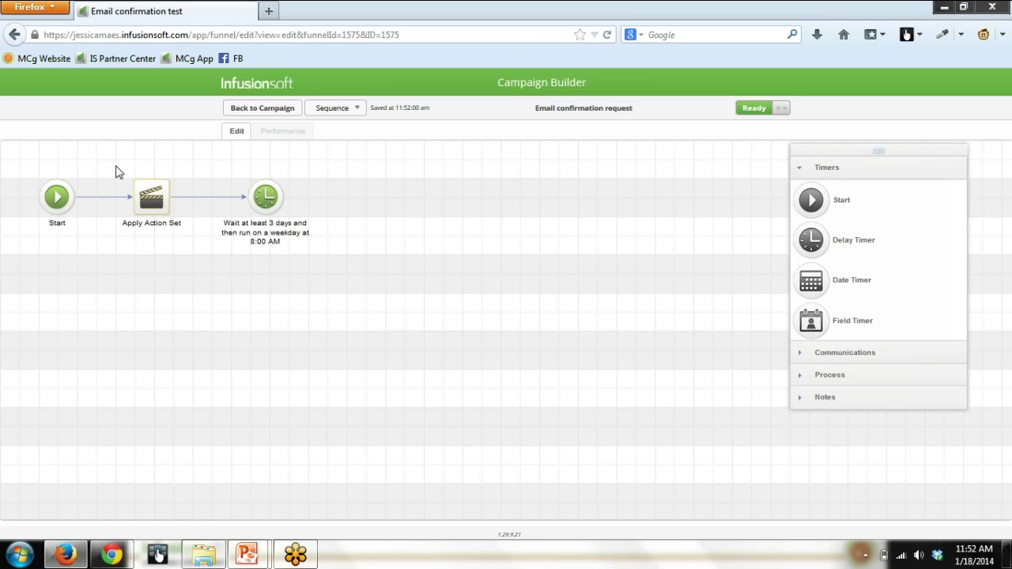
left_click_drag(112, 161, 190, 264)
left_click(821, 378)
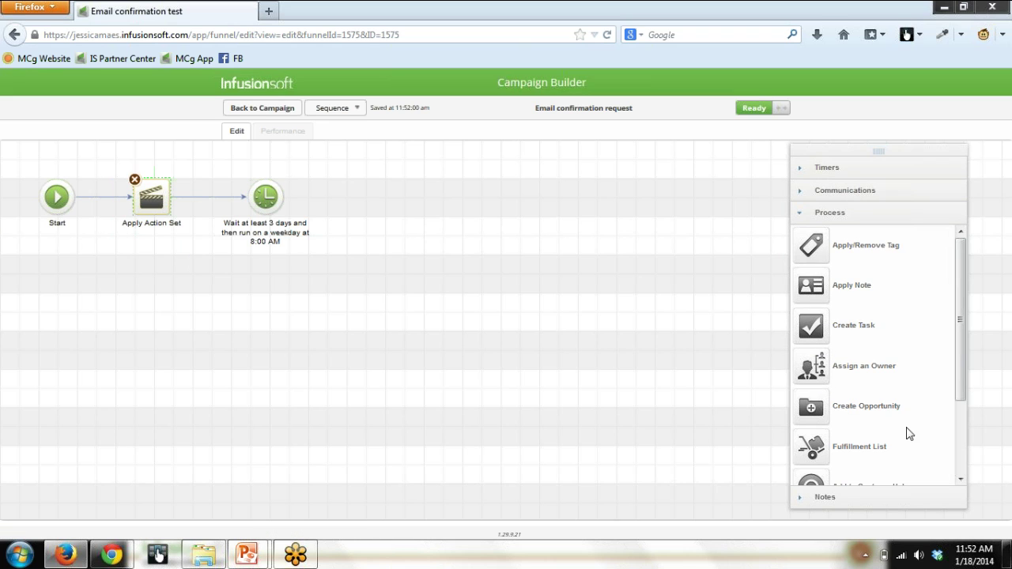
scroll(960, 474, "down", 3)
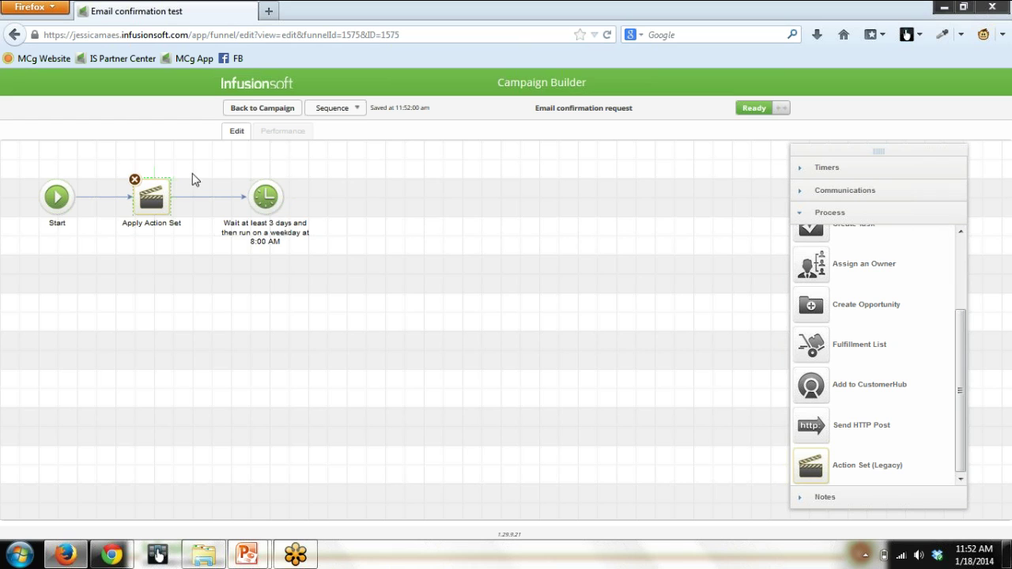
left_click_drag(219, 163, 297, 289)
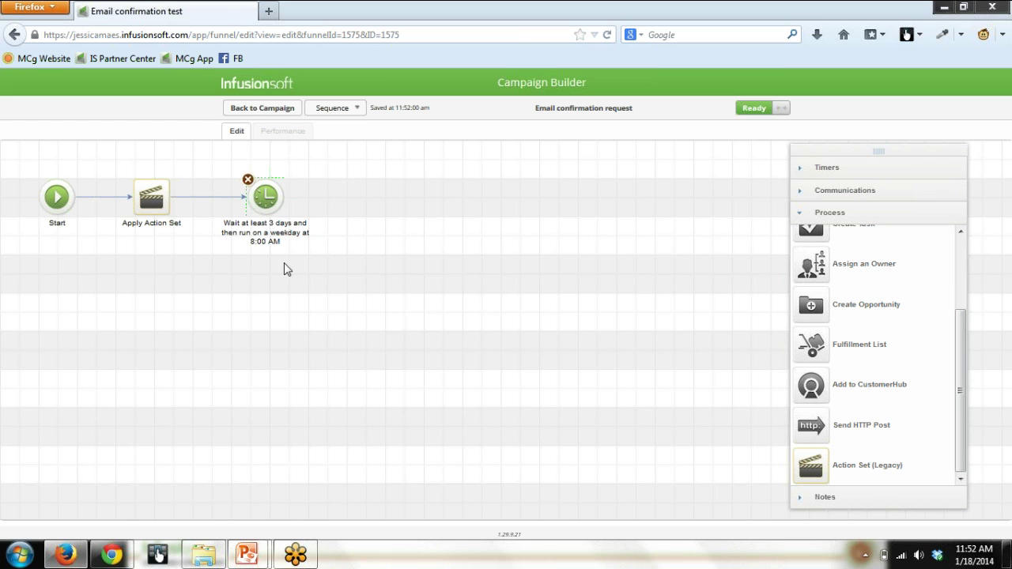
left_click(243, 111)
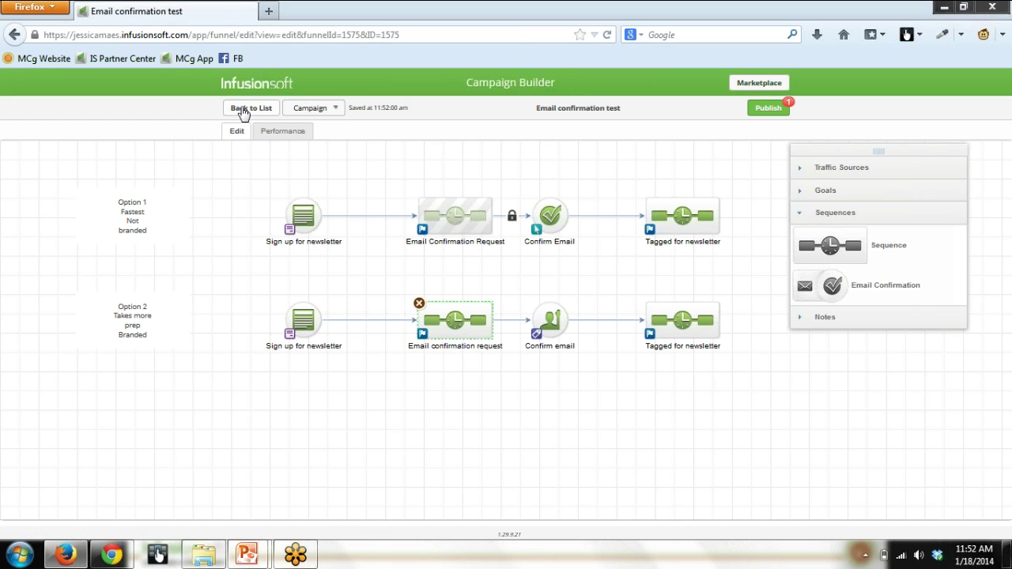
Compare with Option 1's Email Confirmation Request sequence, recheck Option 2's Apply Action Set, and return.
double_click(456, 221)
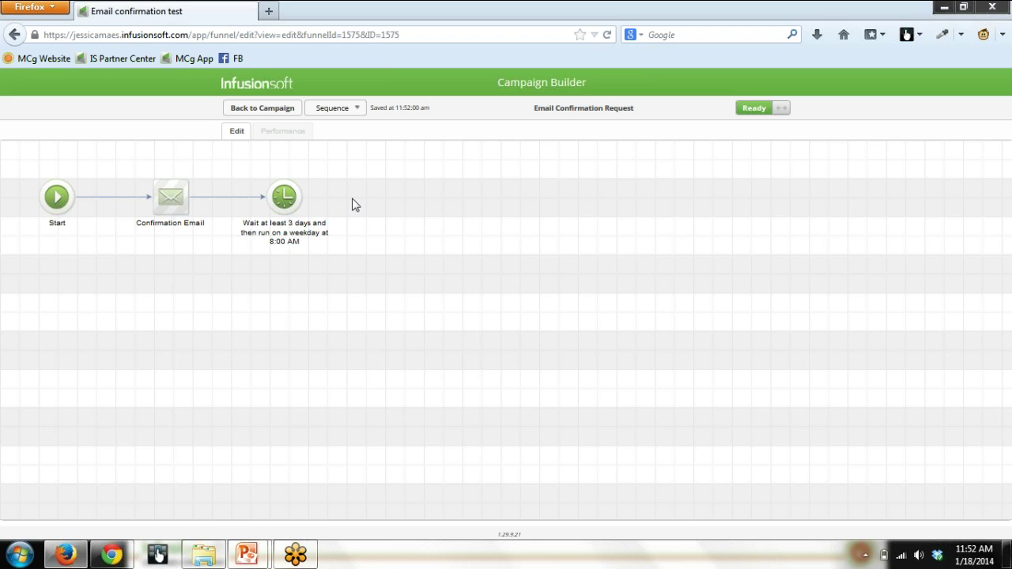
left_click(268, 115)
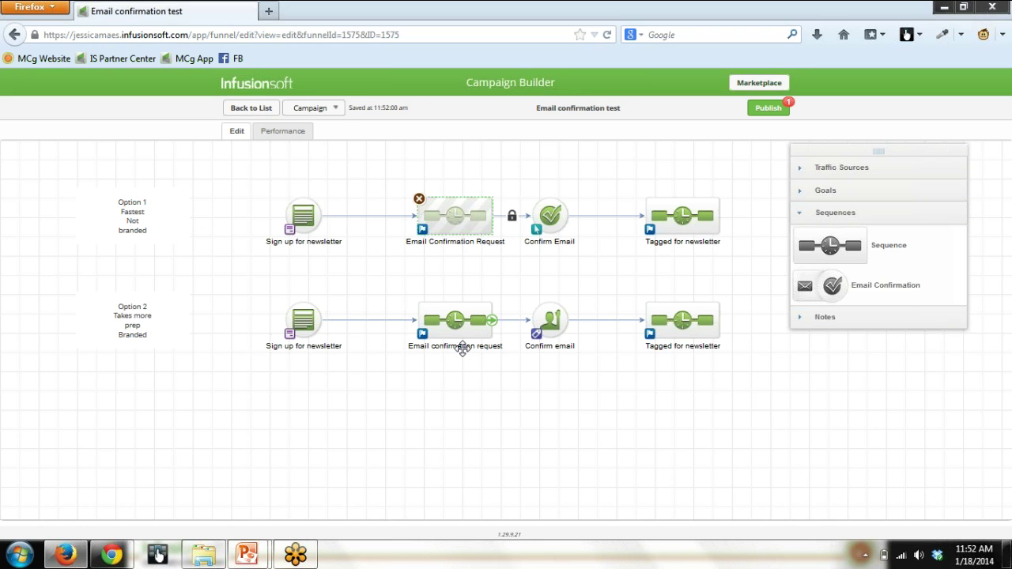
double_click(458, 320)
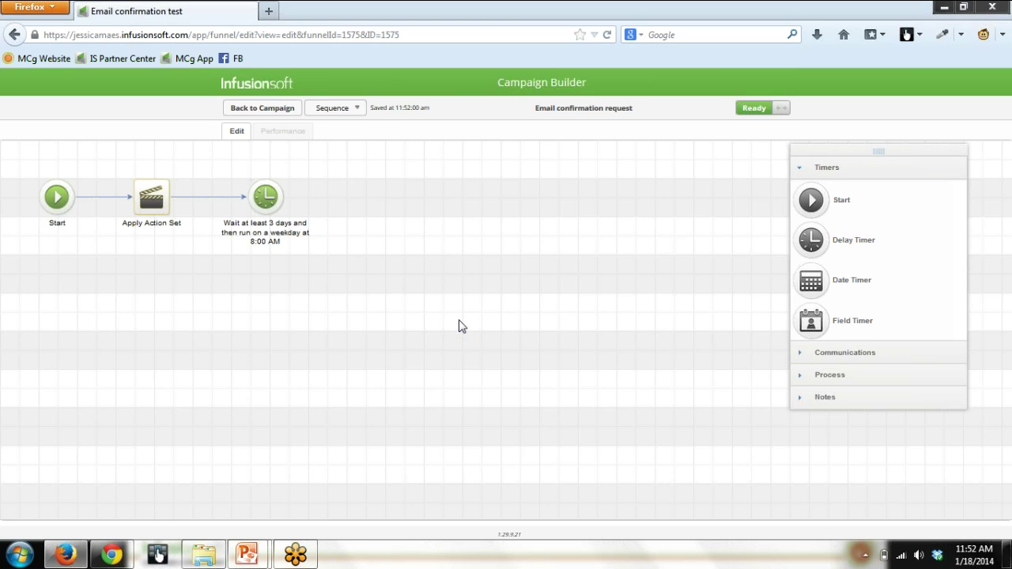
left_click_drag(108, 160, 199, 259)
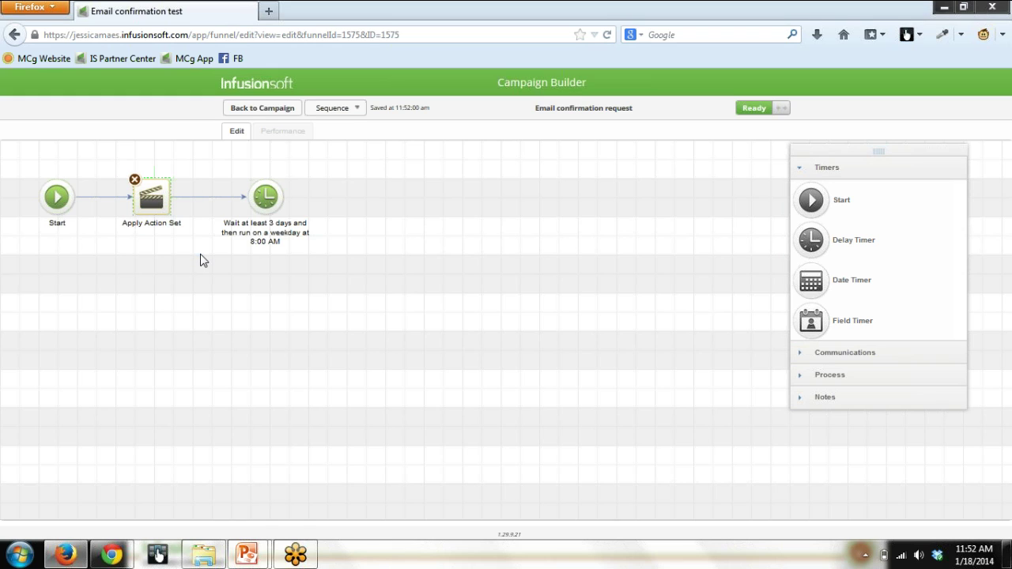
left_click(283, 110)
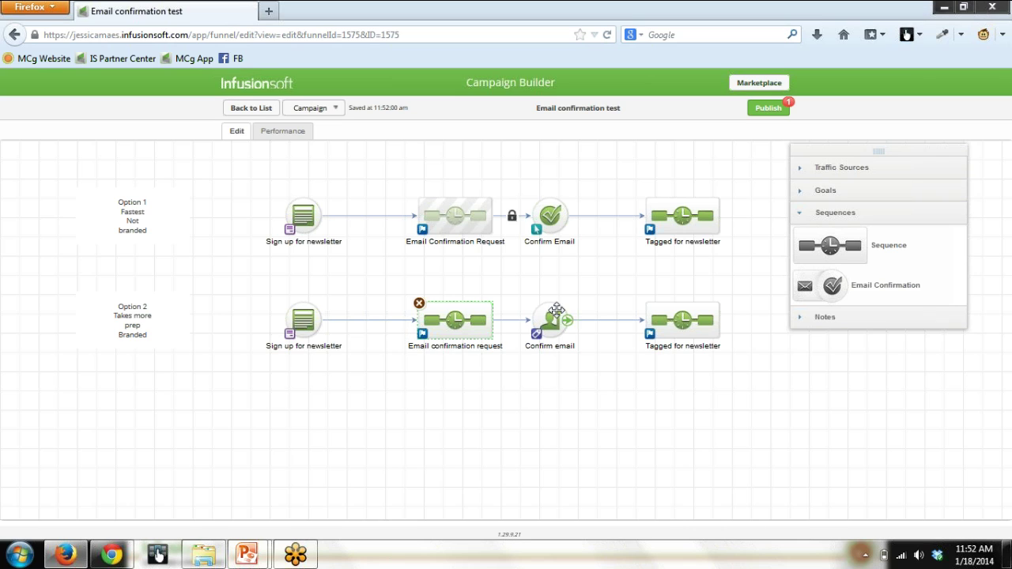
left_click_drag(519, 282, 576, 389)
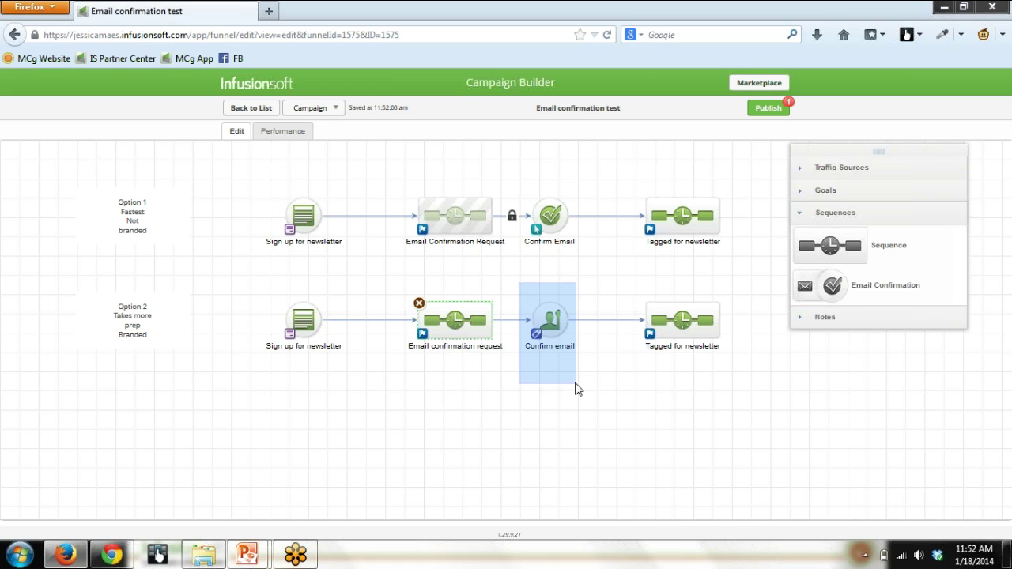
left_click_drag(576, 389, 577, 389)
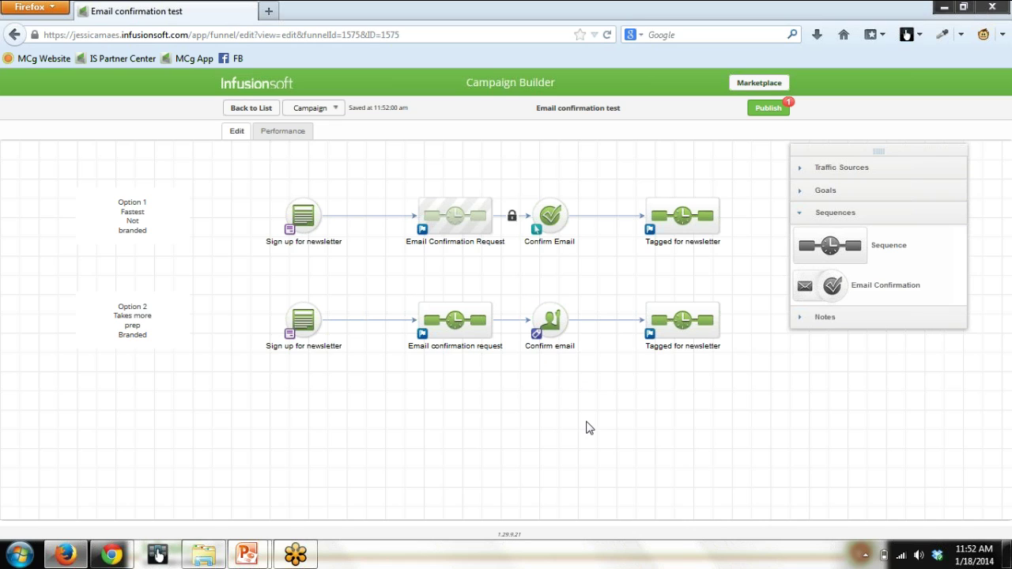
Leave the campaign for the list and open Marketing Settings on Default Thank-You Pages.
left_click(237, 110)
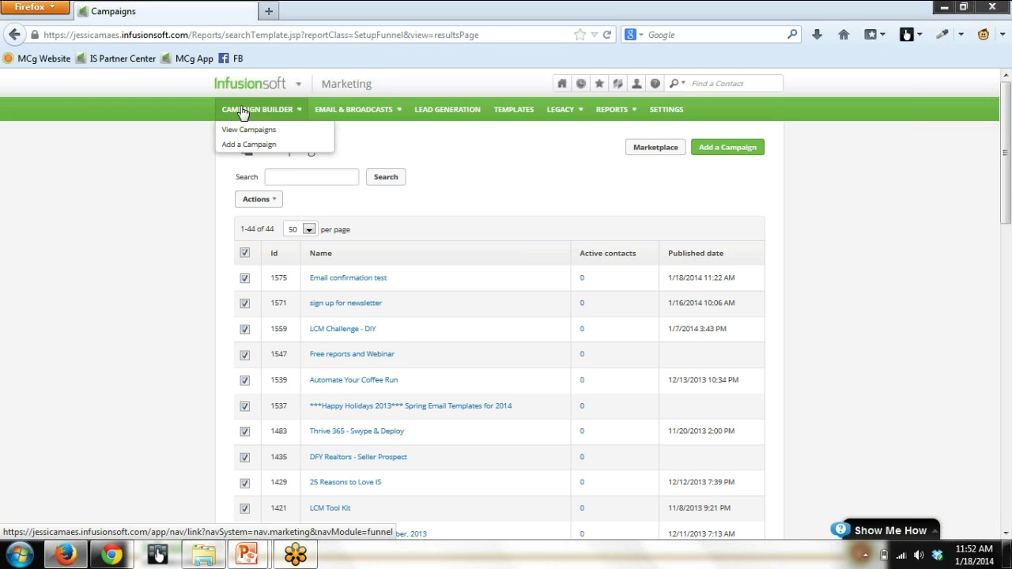
mouse_move(269, 87)
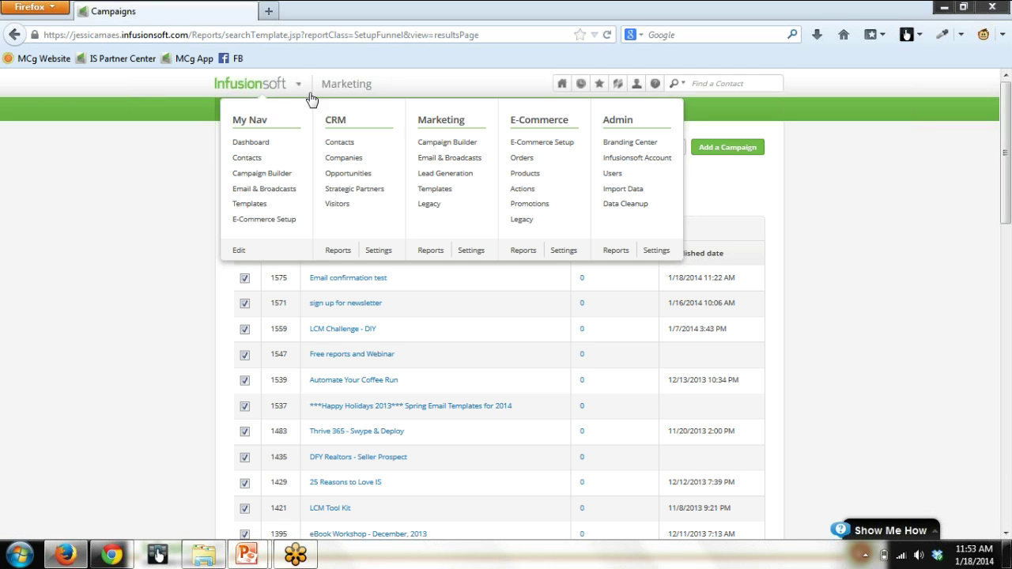
left_click(471, 251)
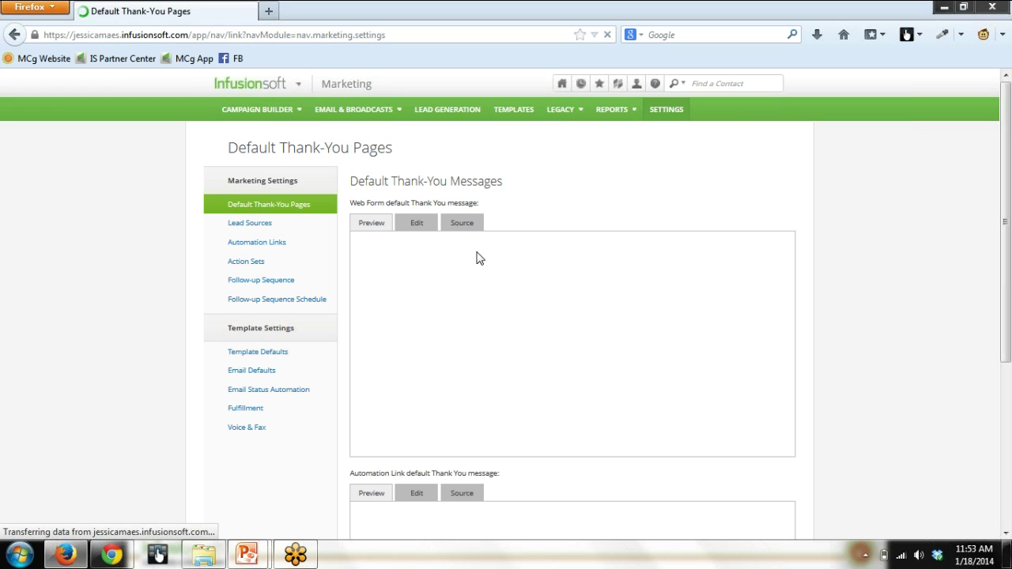
In Automation Links, edit the 'Email confirmation test' confirmation link.
left_click(277, 249)
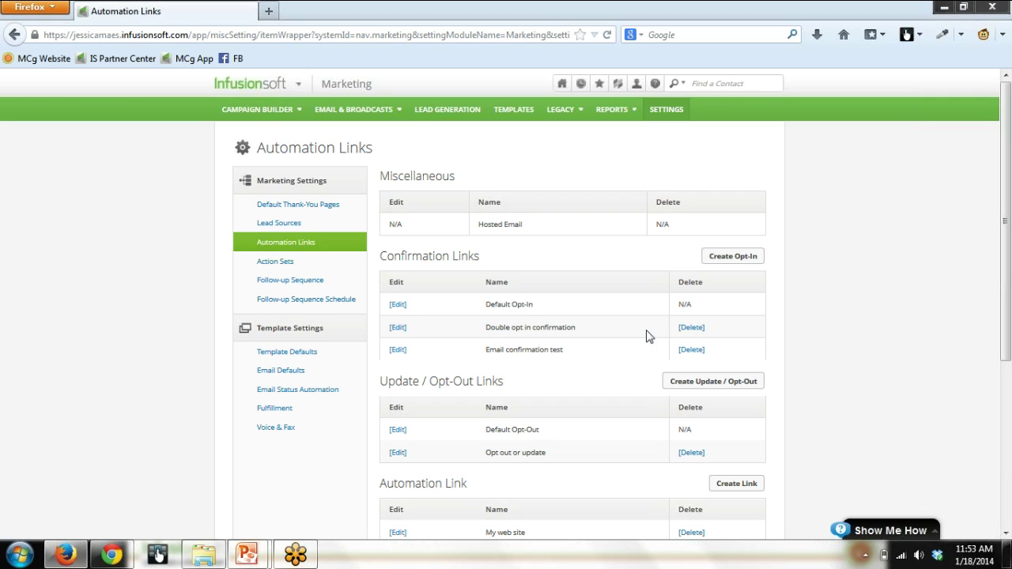
left_click(398, 351)
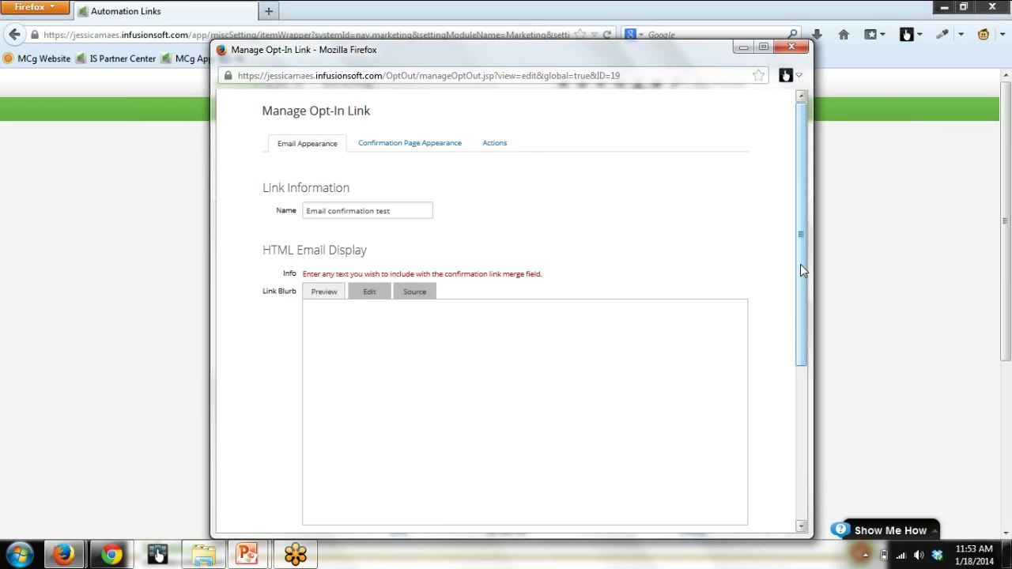
Review the confirmation link's Link Text, then view its Actions applying 'Confirmed email addy (double opt in)'.
left_click_drag(800, 267, 801, 410)
left_click(348, 320)
key("Left")
key("Left")
key("Left")
key("Left")
key("Left")
key("Left")
key("Left")
key("Left")
key("Left")
key("Left")
key("Left")
key("Left")
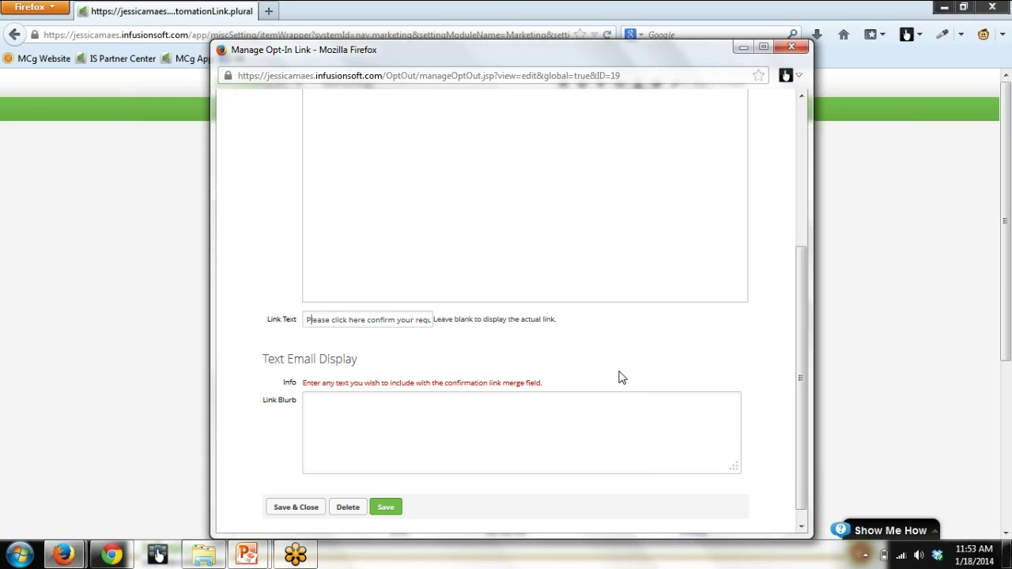
key("Right")
key("Right")
key("Right")
key("Right")
key("Right")
key("Right")
key("Right")
key("Right")
key("Right")
key("Right")
key("Right")
key("Right")
key("Right")
key("Right")
key("Right")
key("Right")
key("Right")
key("Right")
key("Right")
key("Right")
key("Right")
key("Right")
key("Right")
key("Right")
key("Right")
key("Right")
key("Right")
key("Right")
key("Right")
key("Right")
key("Right")
key("Right")
key("Right")
key("End")
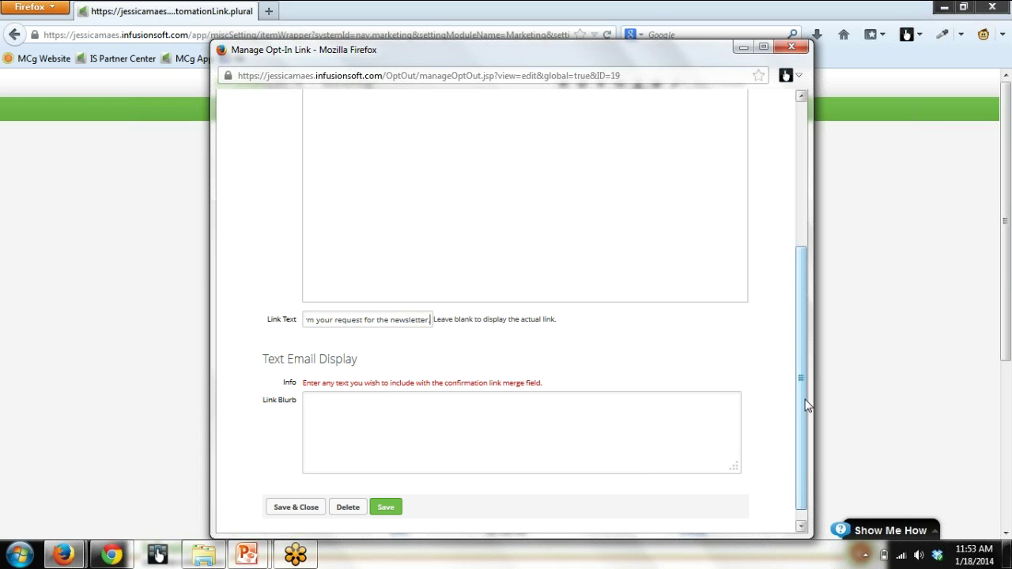
left_click_drag(807, 405, 802, 284)
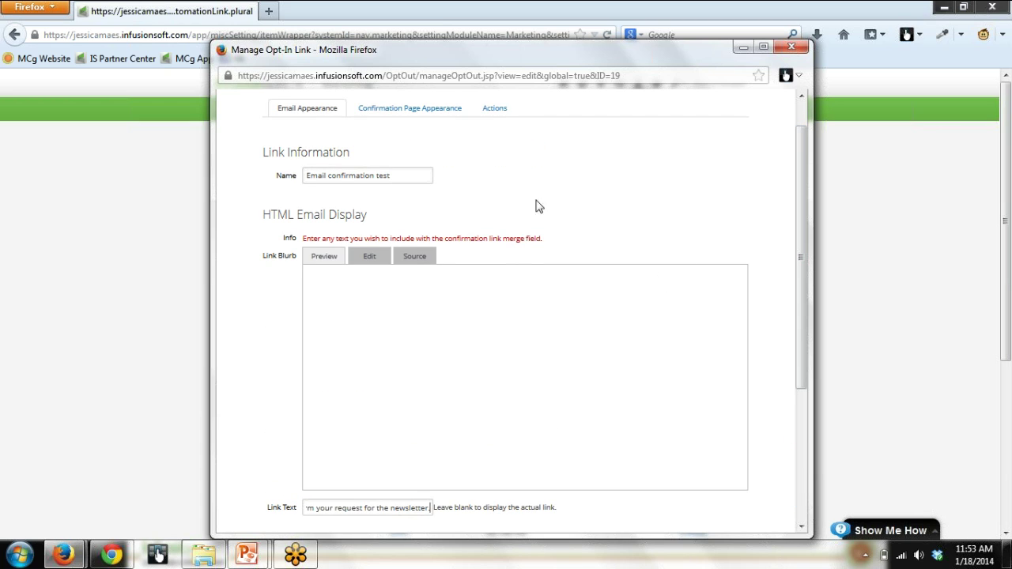
left_click(487, 110)
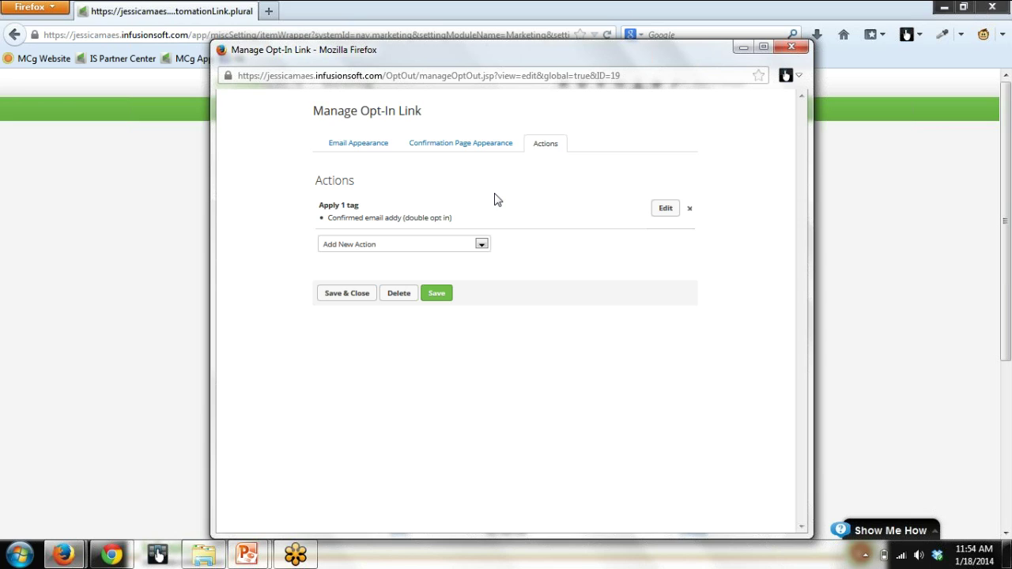
left_click(352, 147)
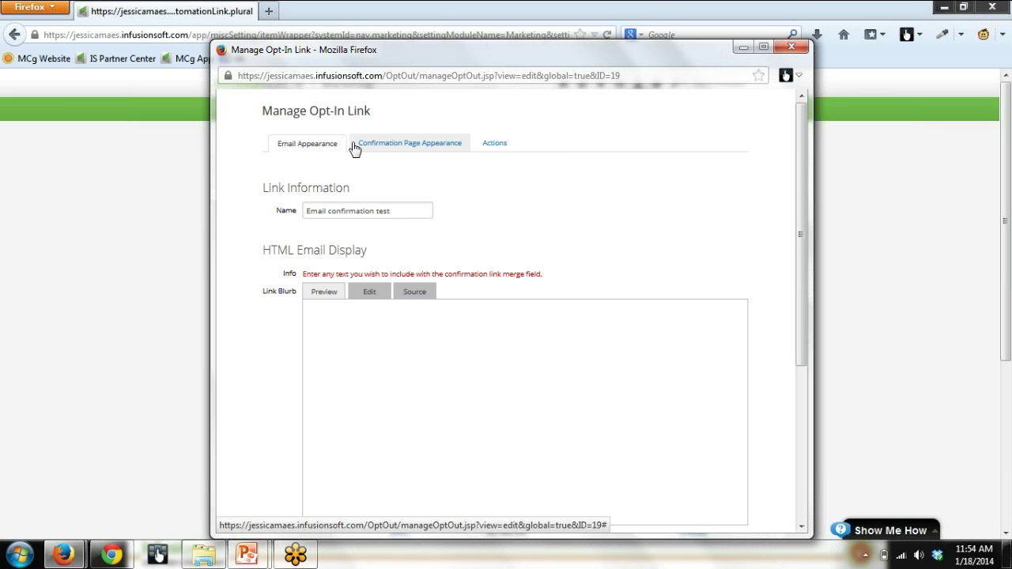
left_click_drag(798, 187, 799, 292)
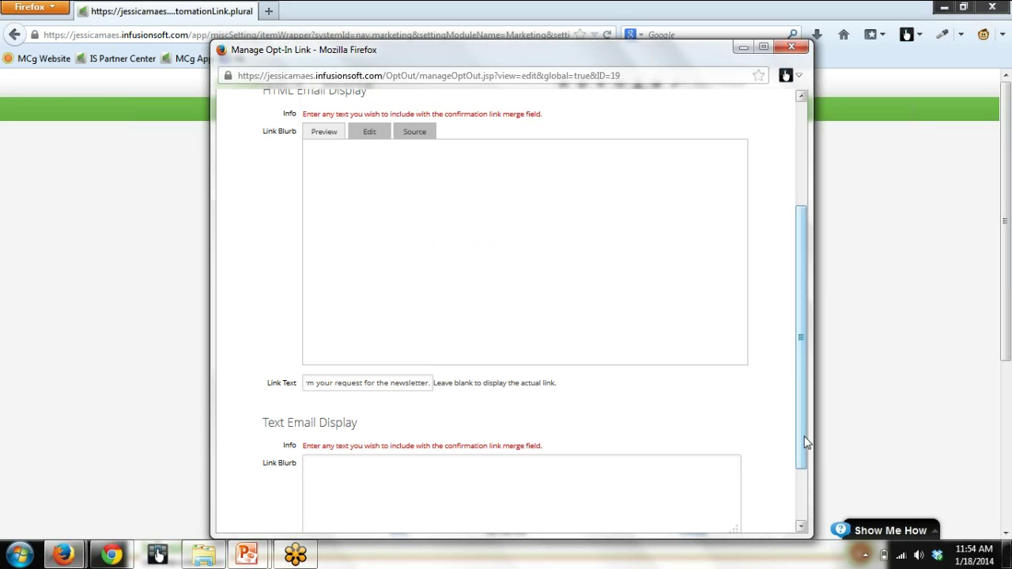
left_click_drag(802, 443, 515, 252)
left_click(496, 145)
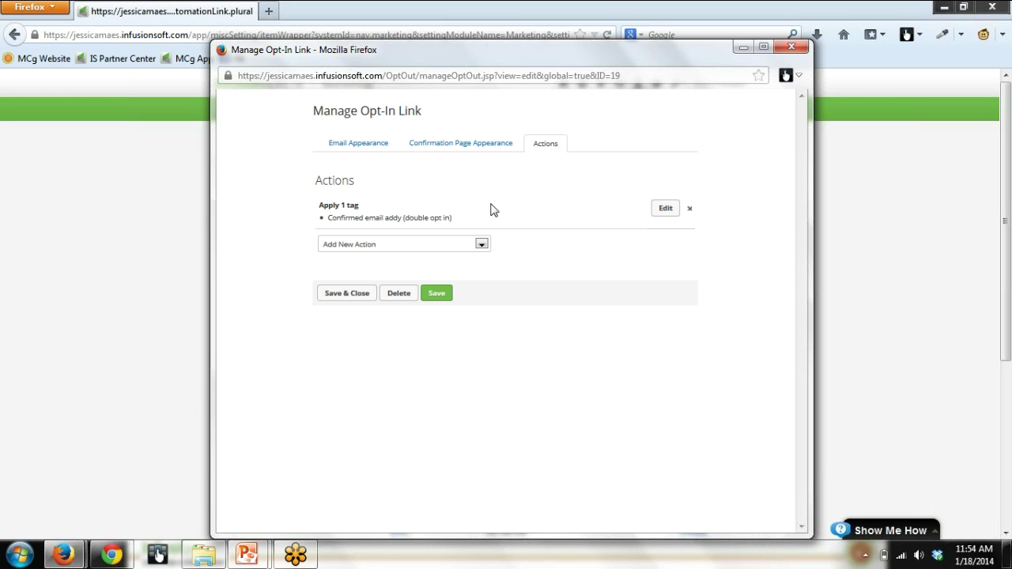
left_click(477, 144)
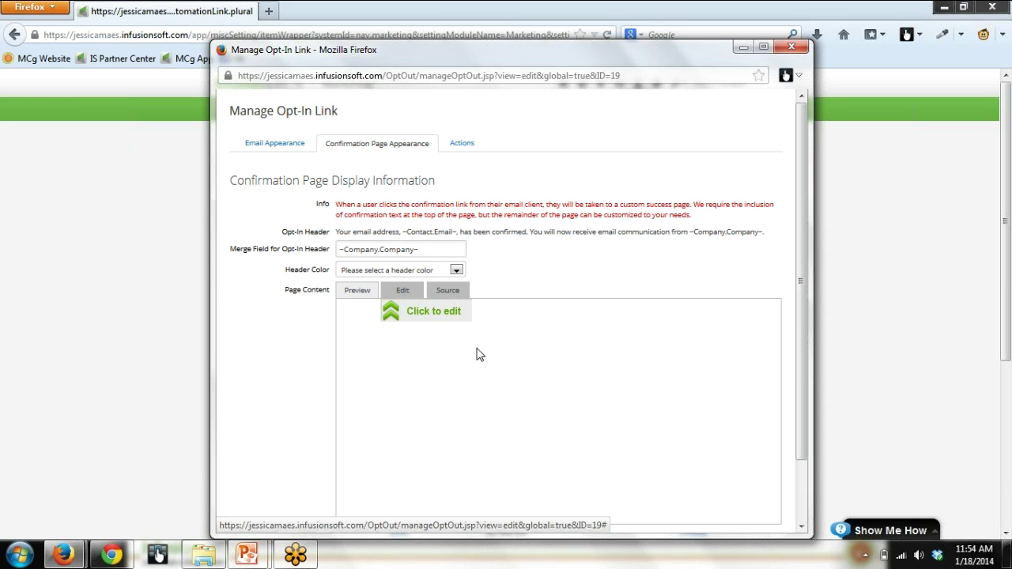
left_click(452, 291)
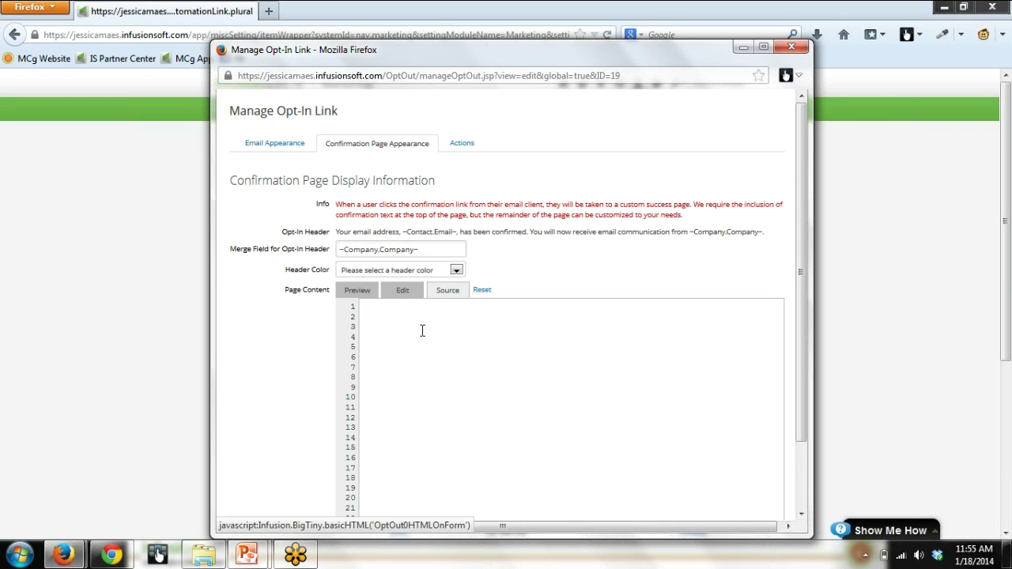
left_click(289, 147)
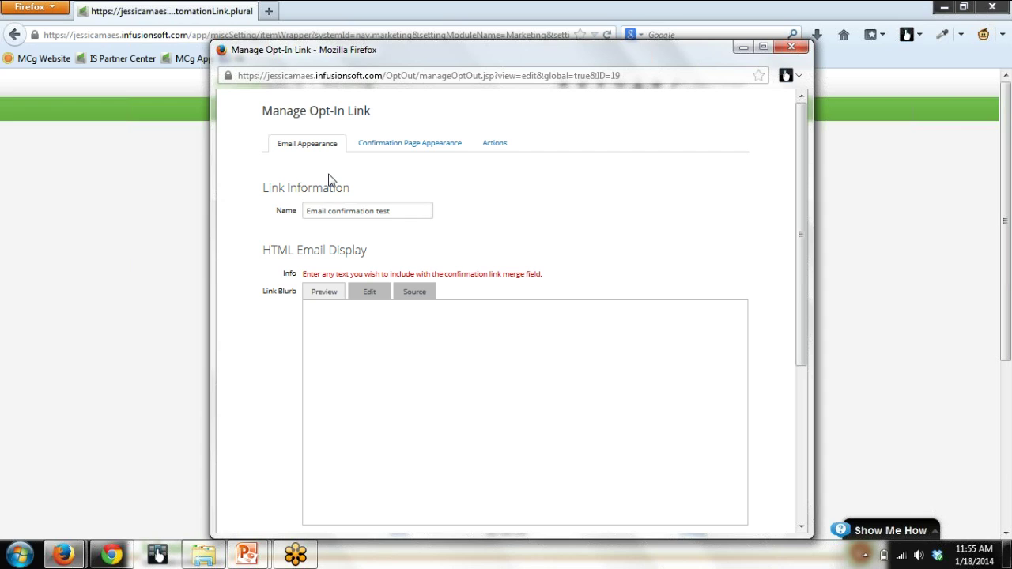
left_click(500, 145)
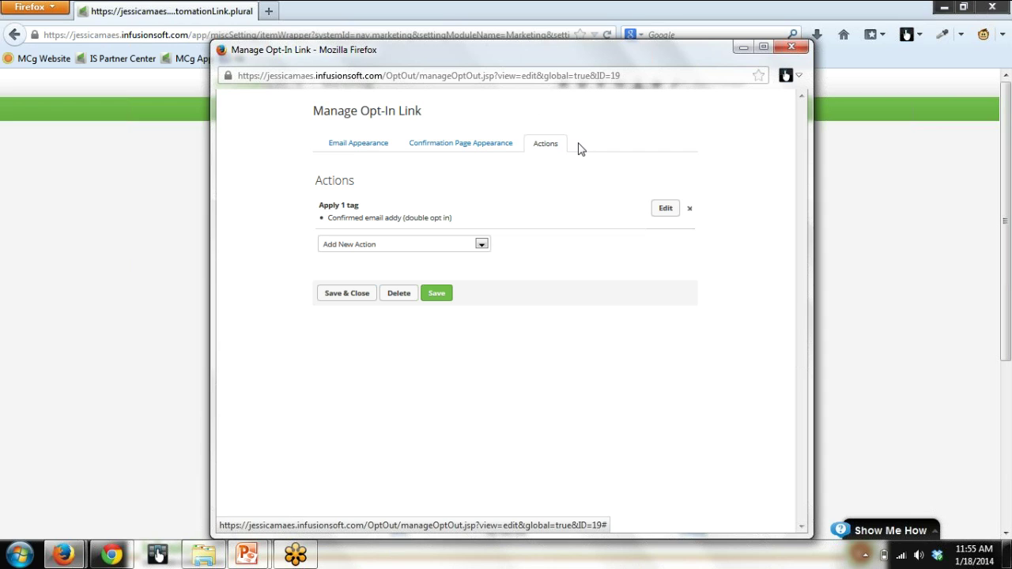
Save and close the opt-in link, then open the Templates list.
left_click(328, 294)
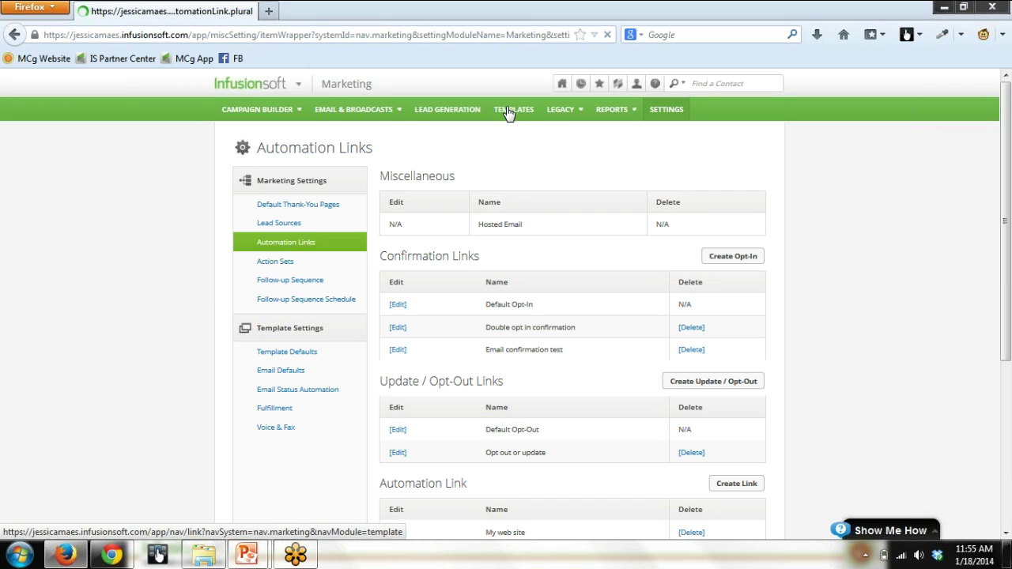
left_click(509, 112)
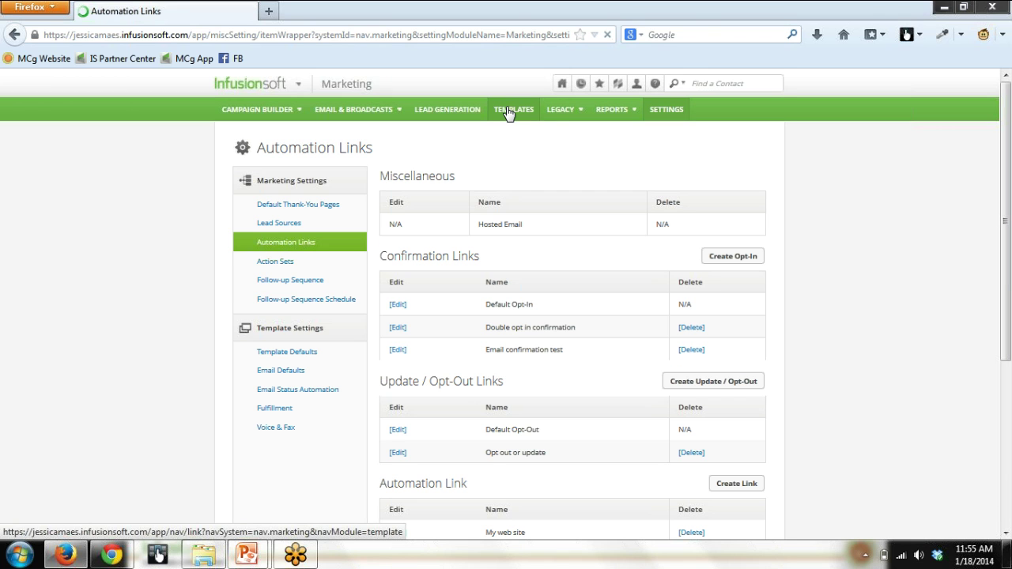
left_click(508, 112)
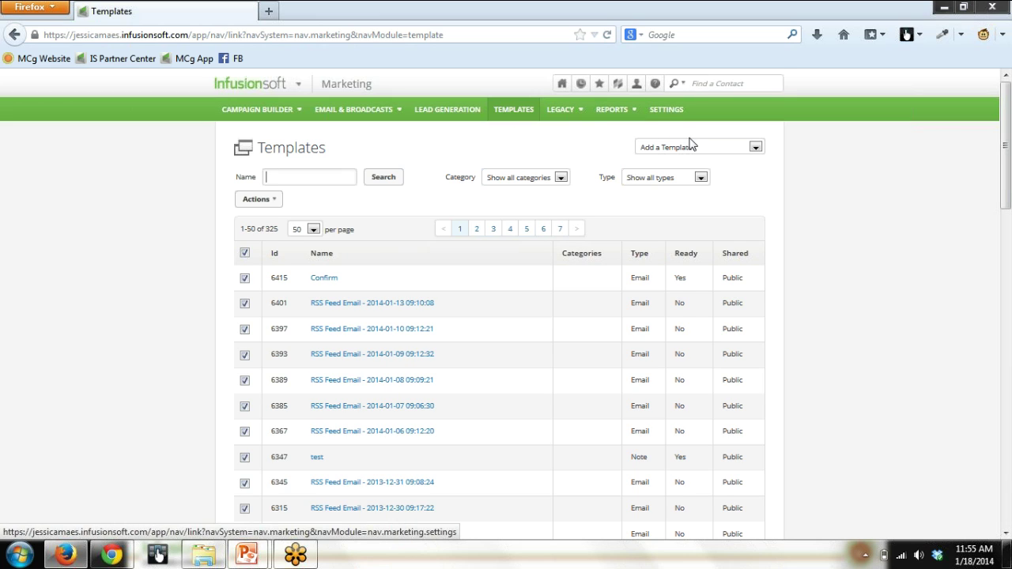
Check the Add a Template types, then open the Confirm email template in the Email Builder.
left_click(755, 147)
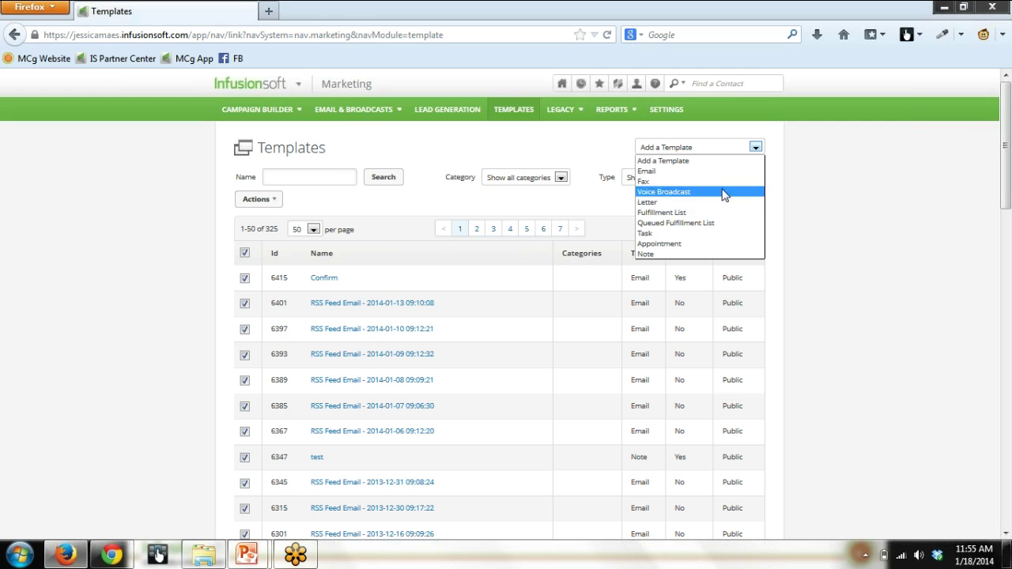
left_click(822, 181)
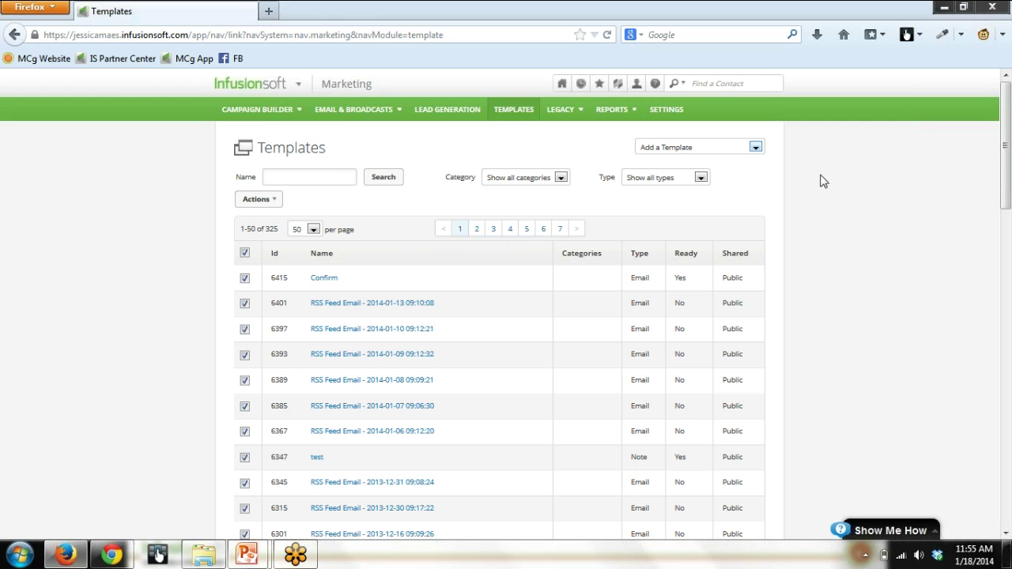
left_click(325, 280)
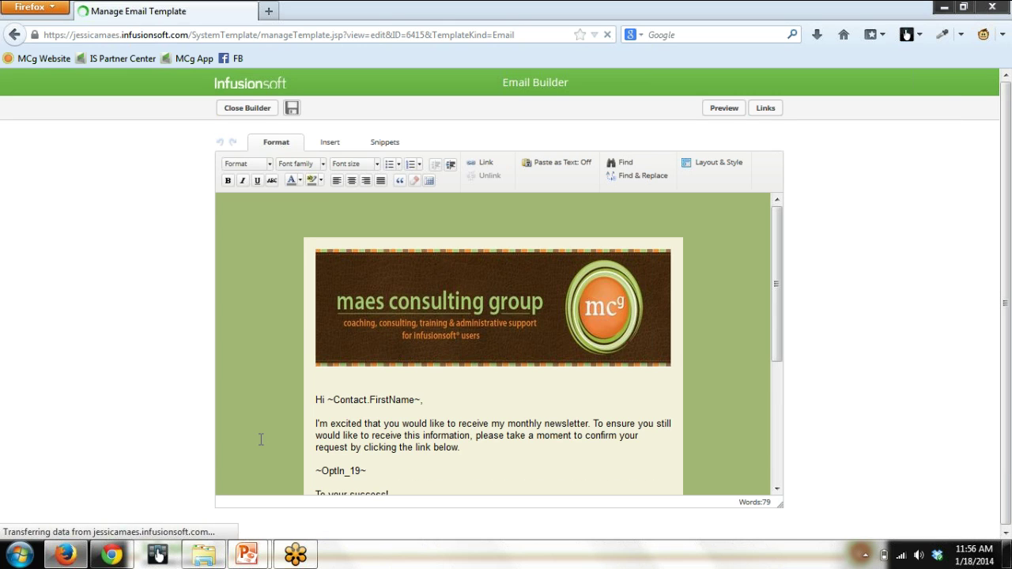
Add a new line after the confirmation request sentence ending 'below.'.
left_click(379, 472)
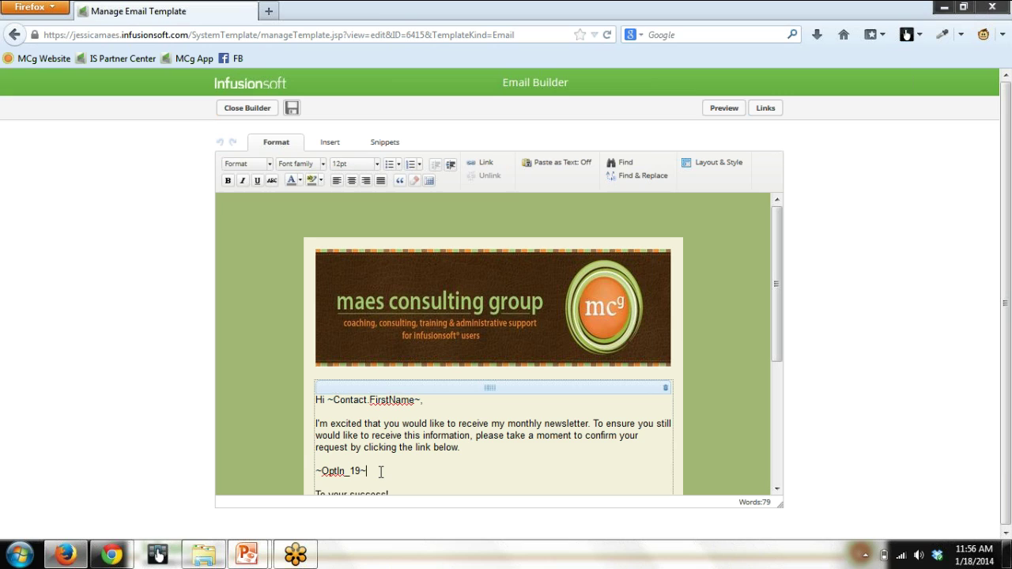
left_click(580, 461)
left_click(580, 461)
key("Return")
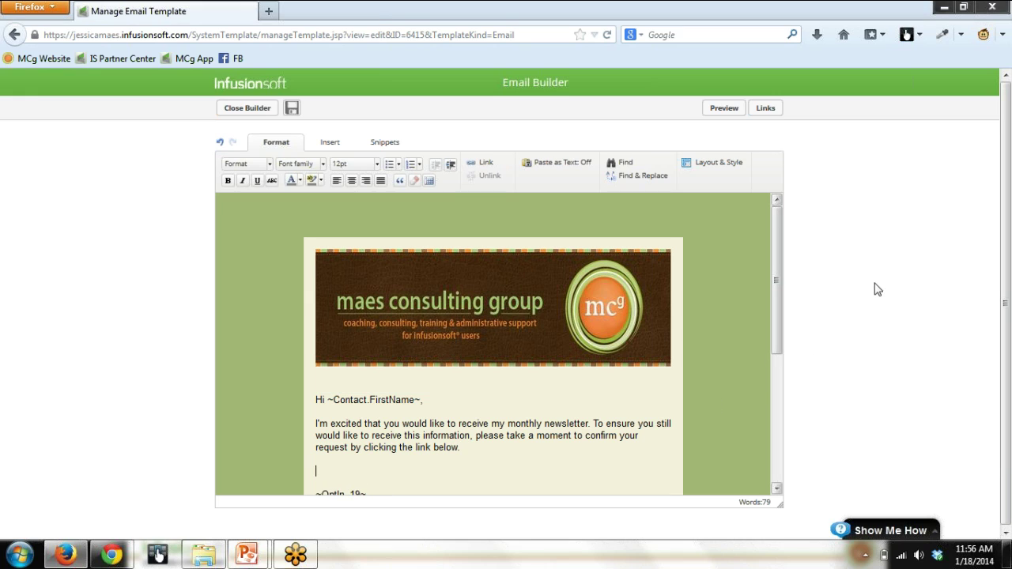
Insert the Email confirmation test opt-in link ~OptIn_19~ there and delete the duplicate line.
left_click(765, 111)
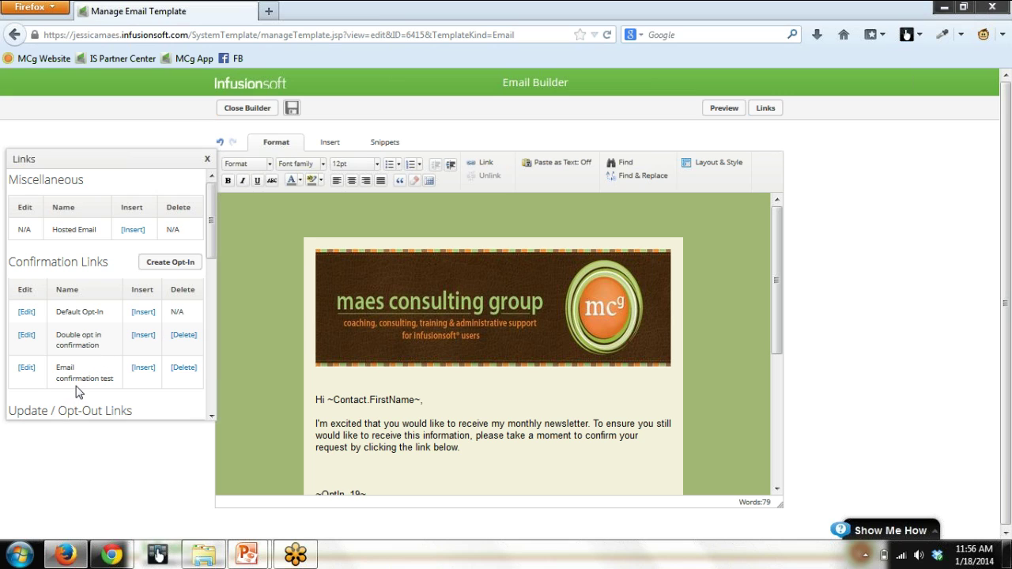
left_click(145, 368)
mouse_move(368, 482)
left_click_drag(774, 341, 775, 358)
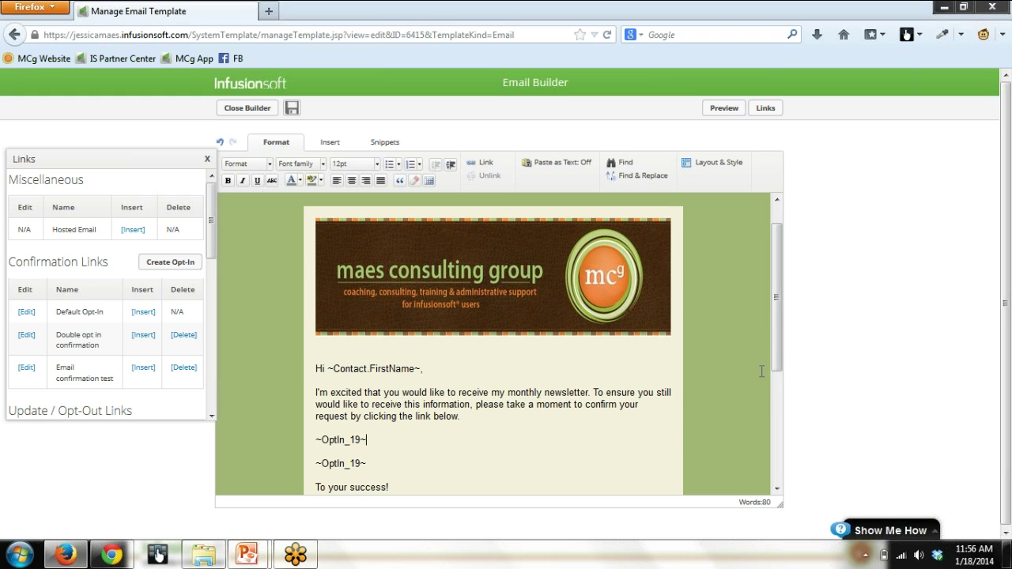
key("BackSpace")
key("BackSpace")
key("BackSpace")
key("BackSpace")
key("BackSpace")
key("BackSpace")
key("BackSpace")
key("BackSpace")
key("BackSpace")
key("BackSpace")
key("BackSpace")
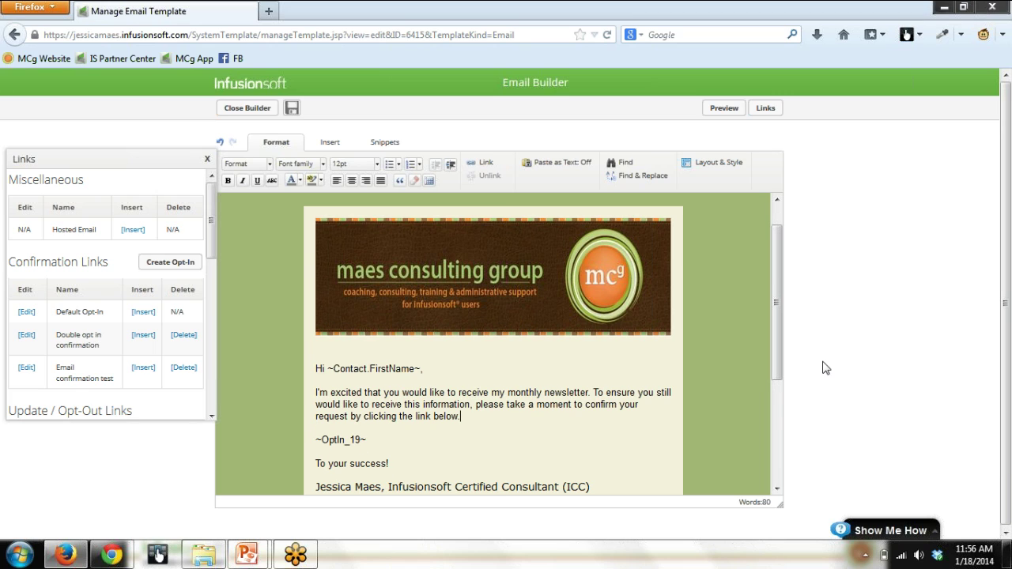
Leave the Email Builder and save the Confirm template with Save & Search.
left_click(236, 108)
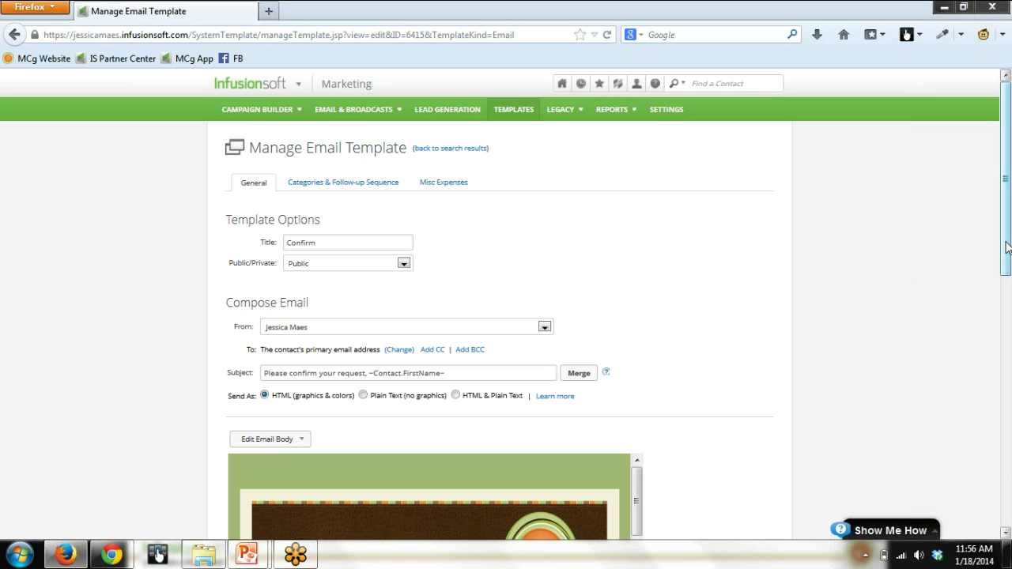
left_click_drag(1006, 248, 1006, 344)
left_click_drag(638, 304, 641, 350)
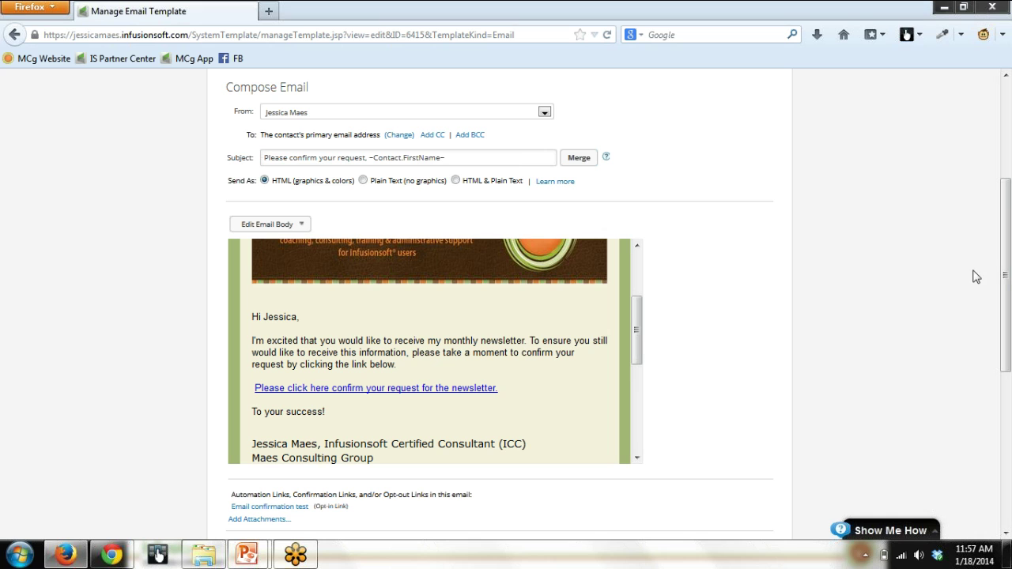
left_click_drag(1006, 318, 1009, 472)
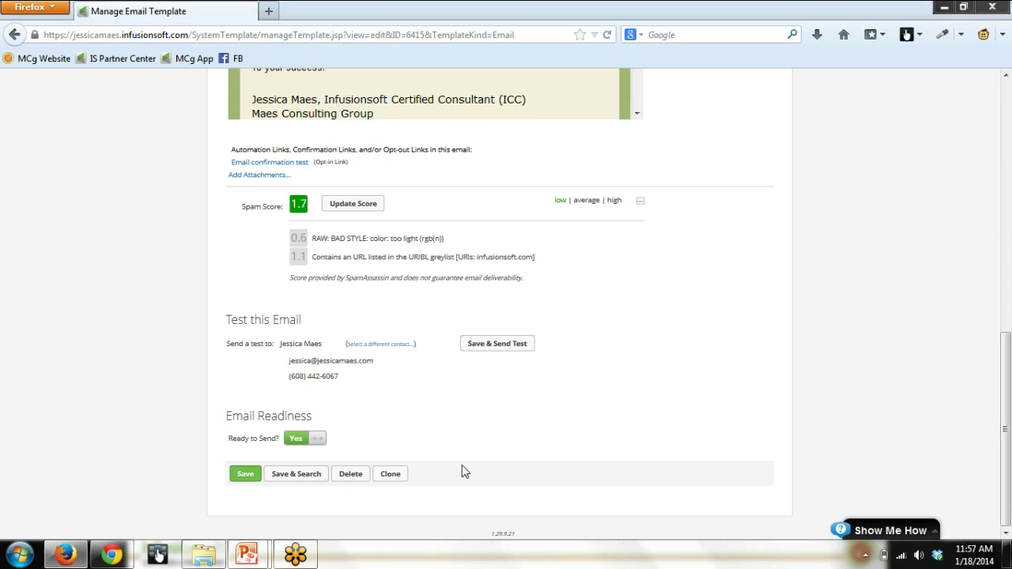
left_click(303, 476)
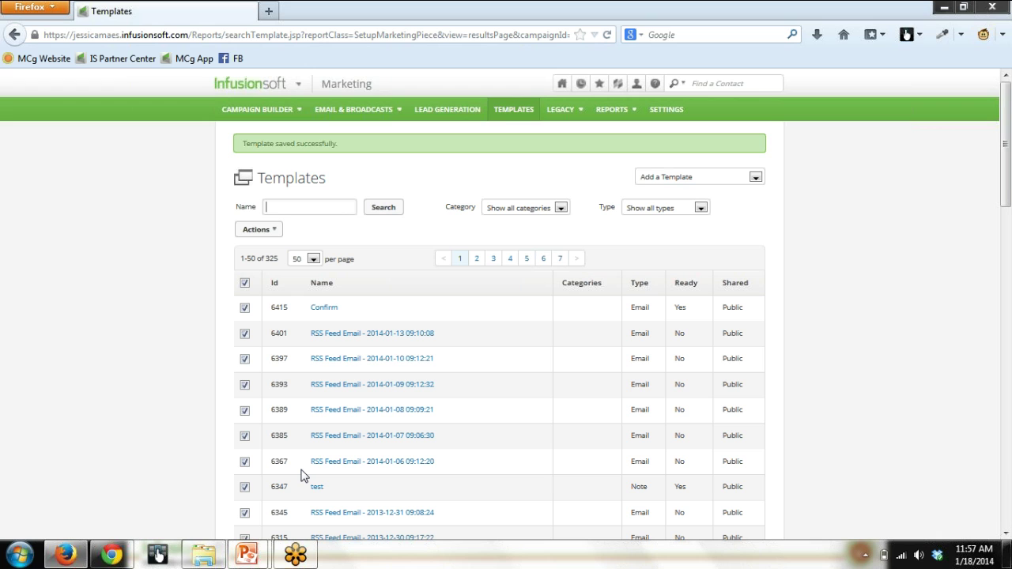
From Marketing > Settings > Action Sets, sort by Id and edit Double opt in email test.
mouse_move(282, 109)
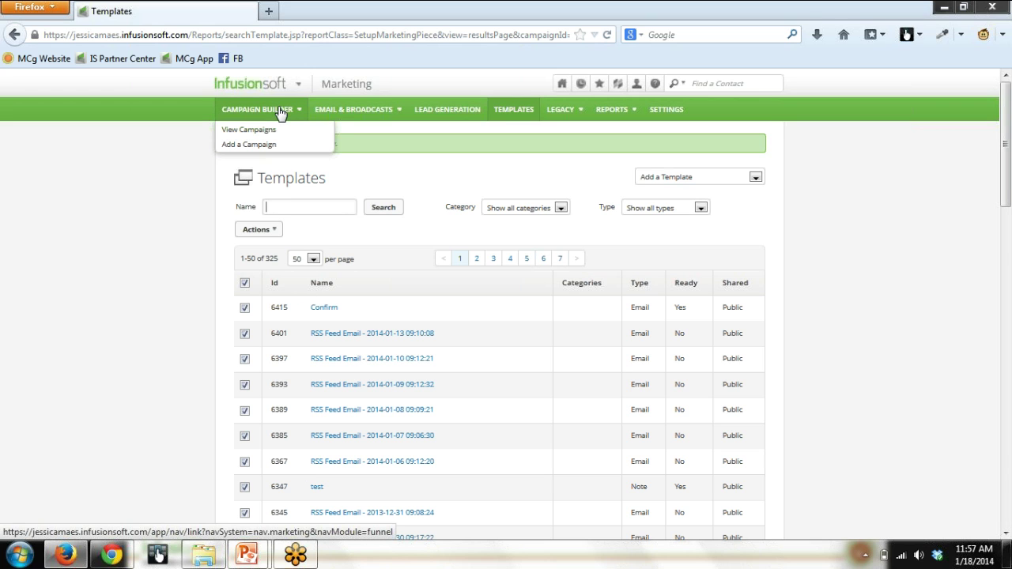
mouse_move(273, 86)
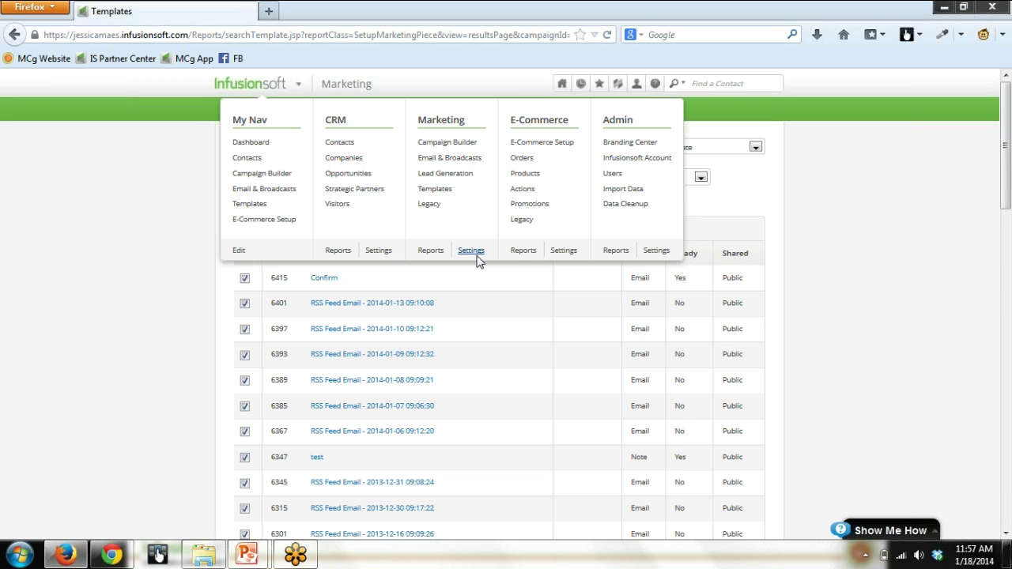
left_click(473, 254)
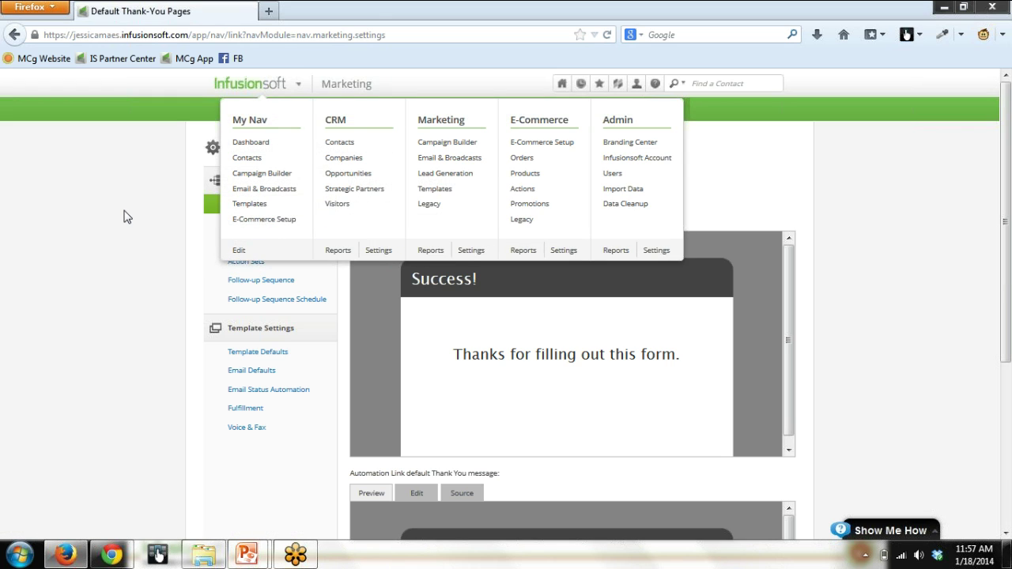
left_click(245, 263)
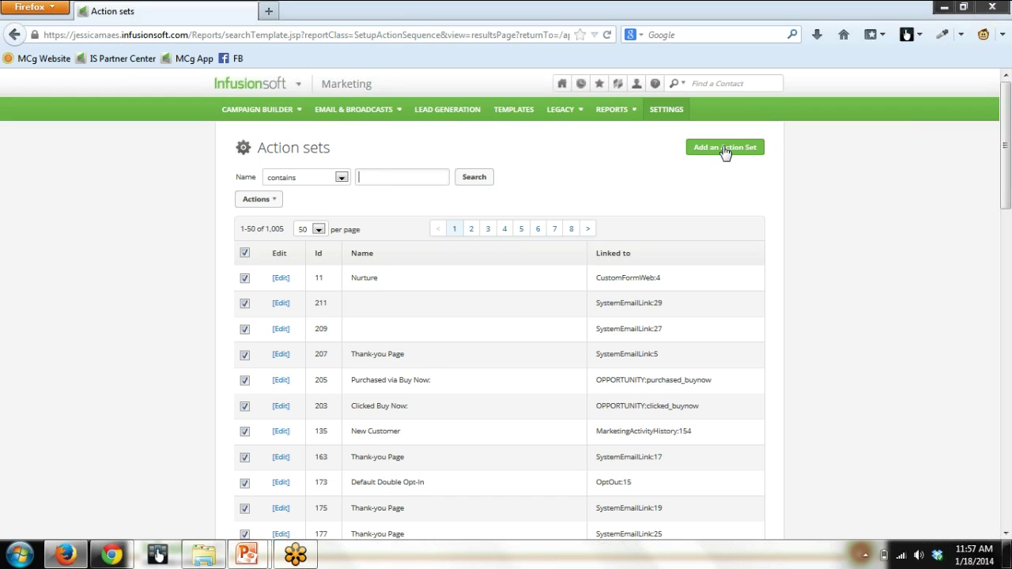
left_click(320, 255)
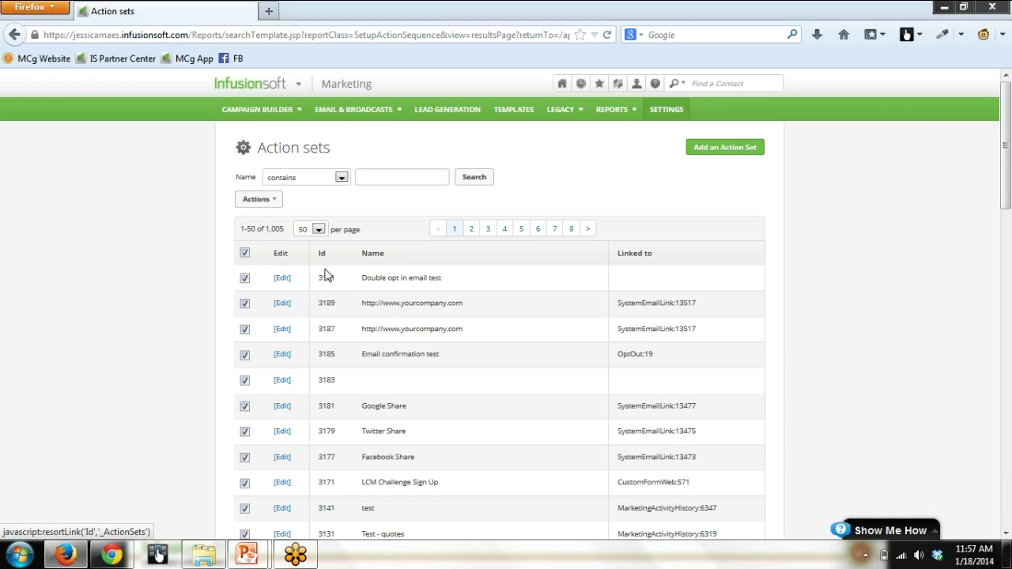
left_click(282, 280)
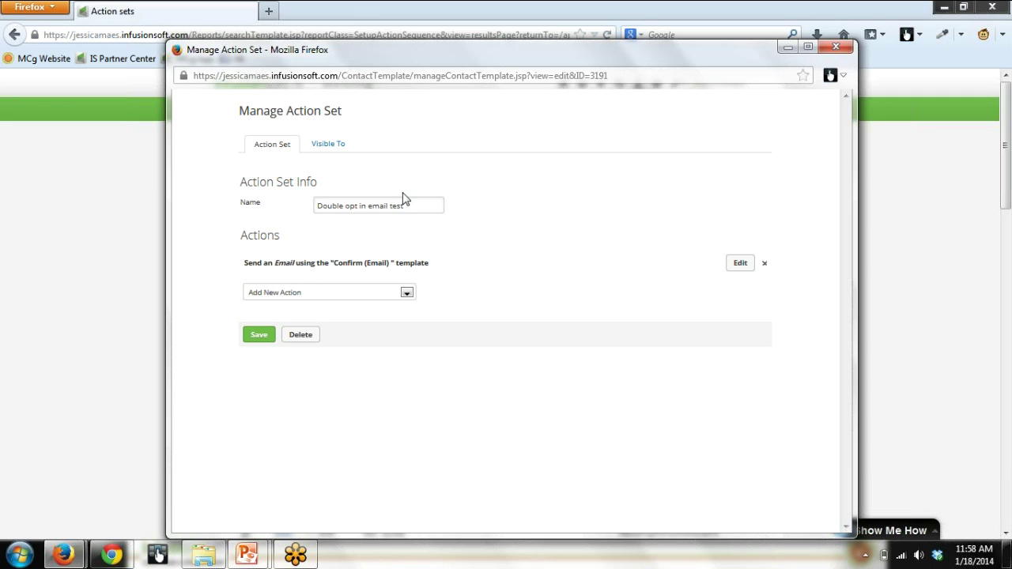
Review the Double opt in email test action set sending Confirm (Email), then save it unchanged.
left_click_drag(413, 206, 211, 212)
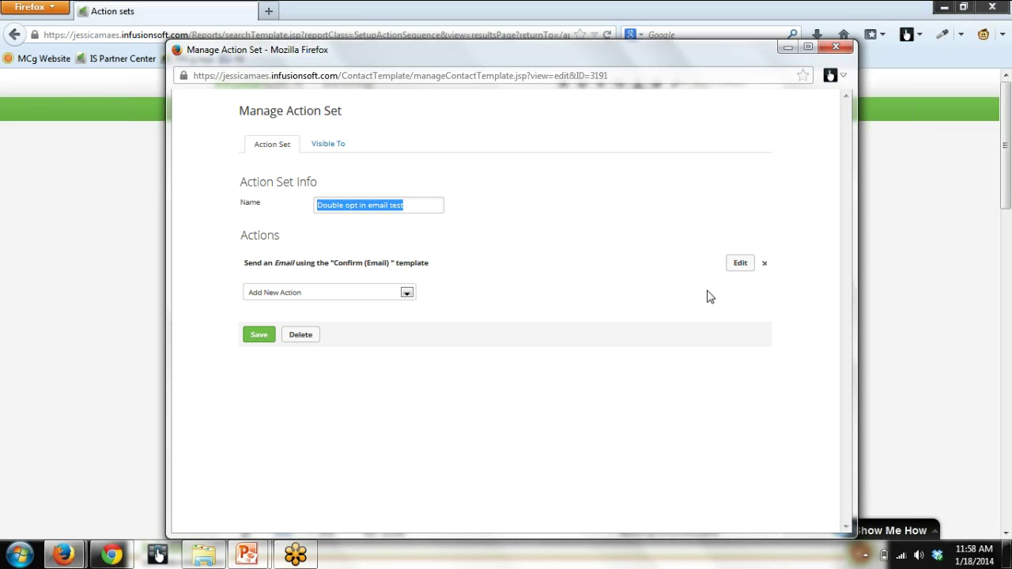
left_click(568, 269)
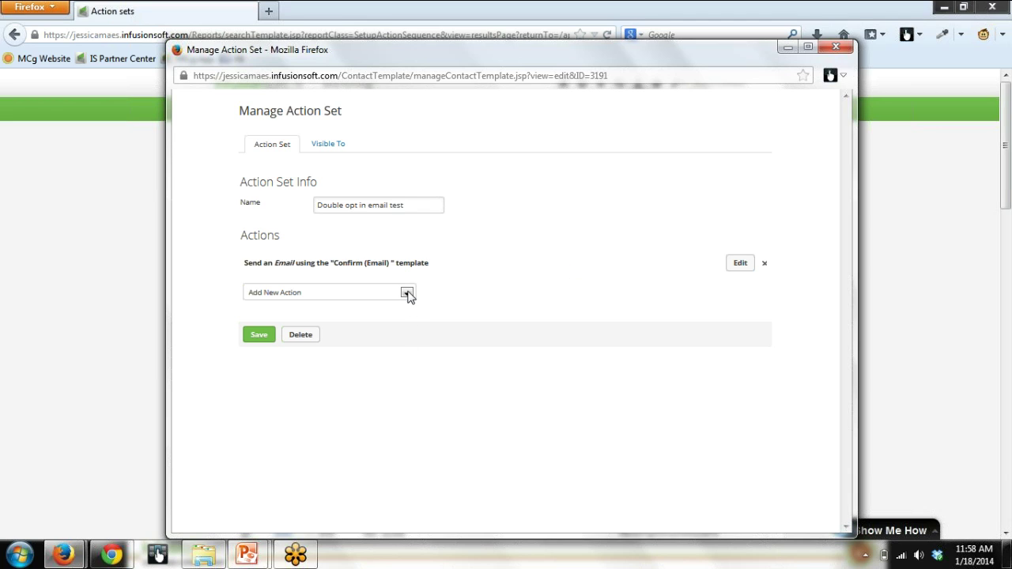
left_click(407, 293)
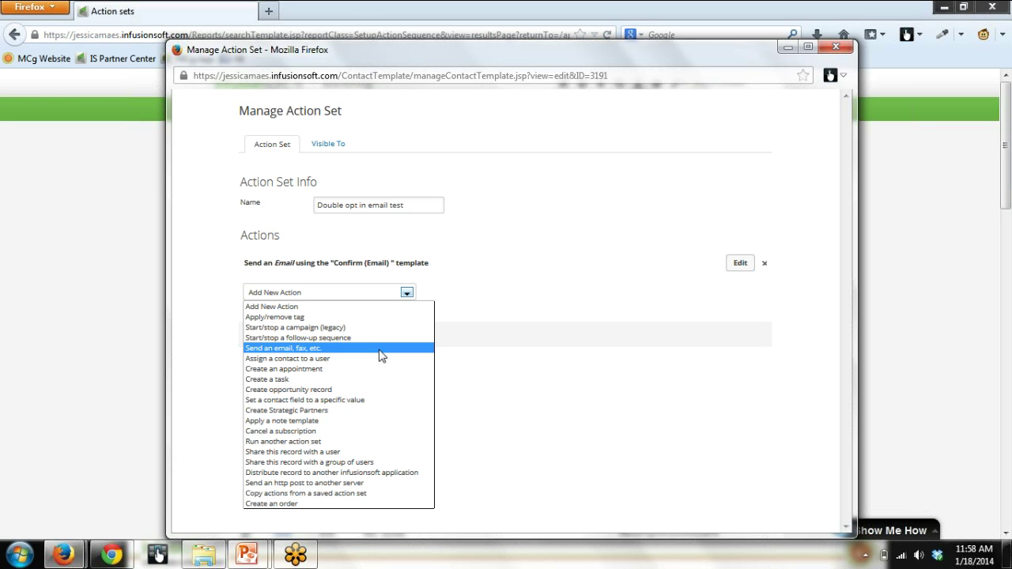
left_click(442, 336)
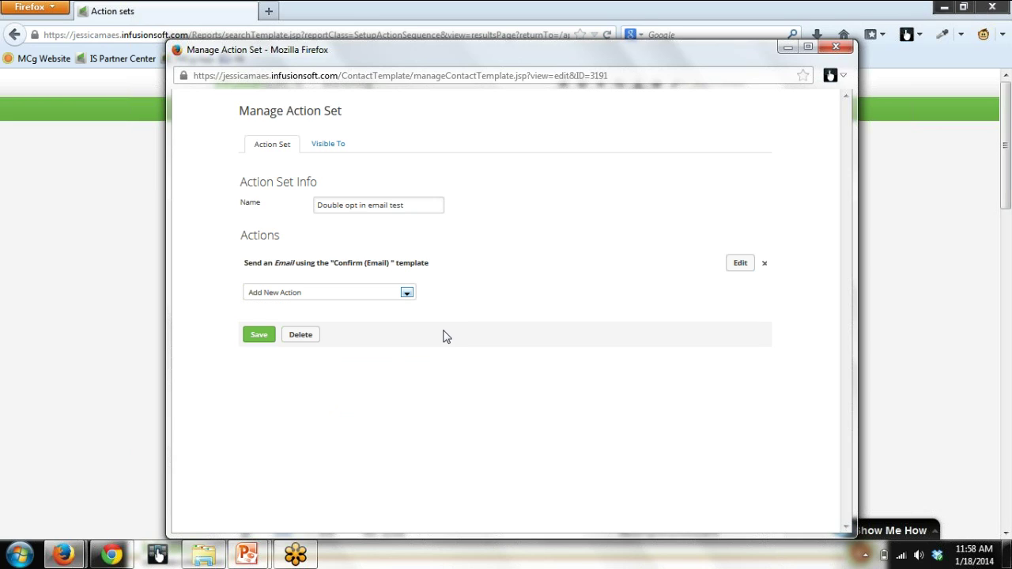
left_click(251, 348)
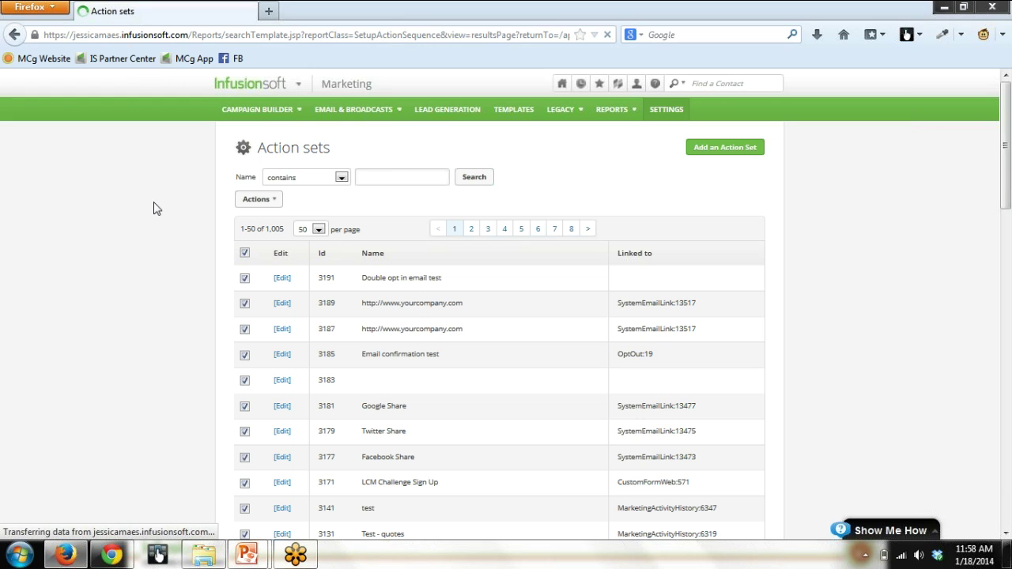
Open the Email confirmation test campaign on its editable canvas.
left_click(287, 117)
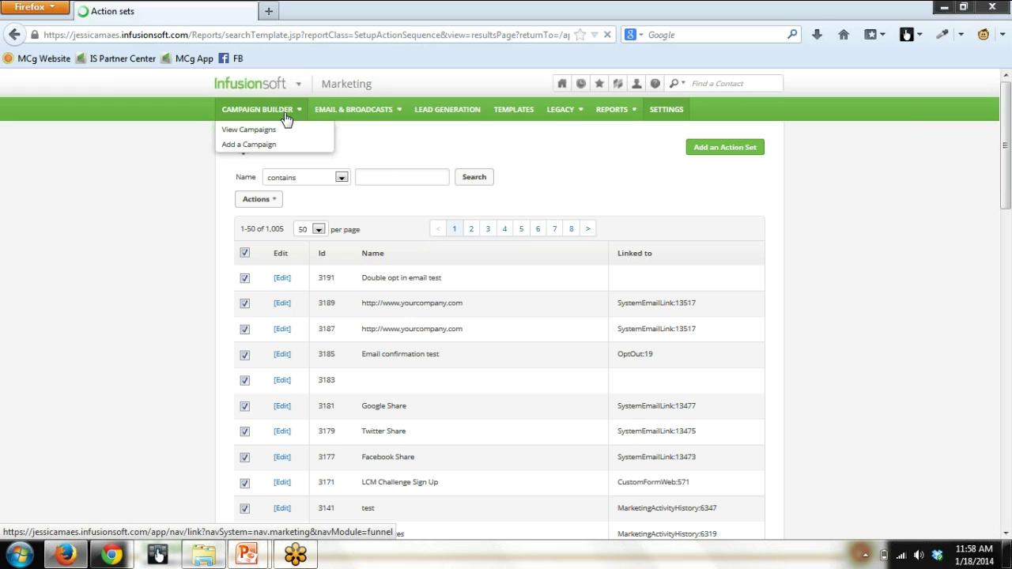
left_click(265, 134)
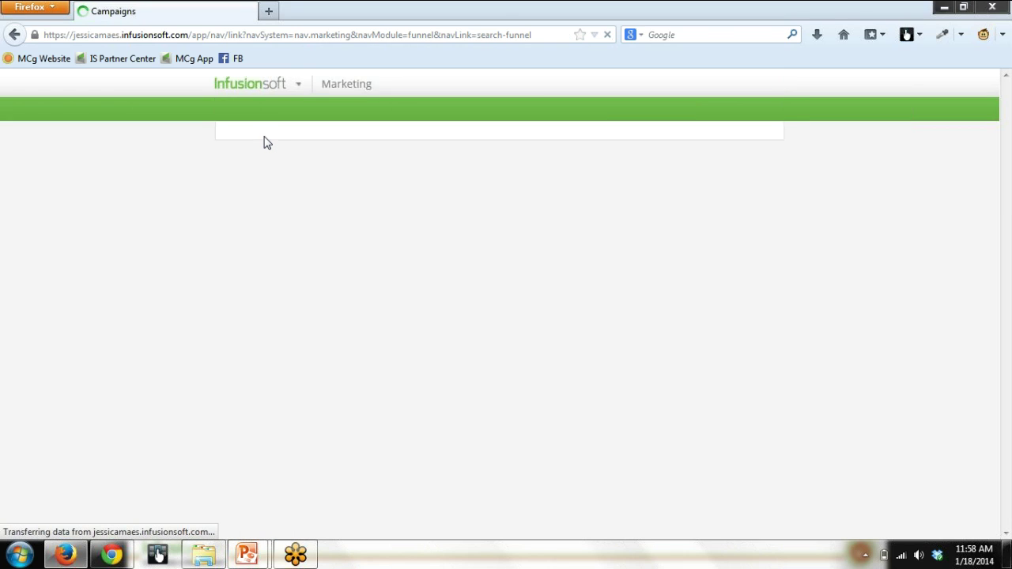
left_click(348, 281)
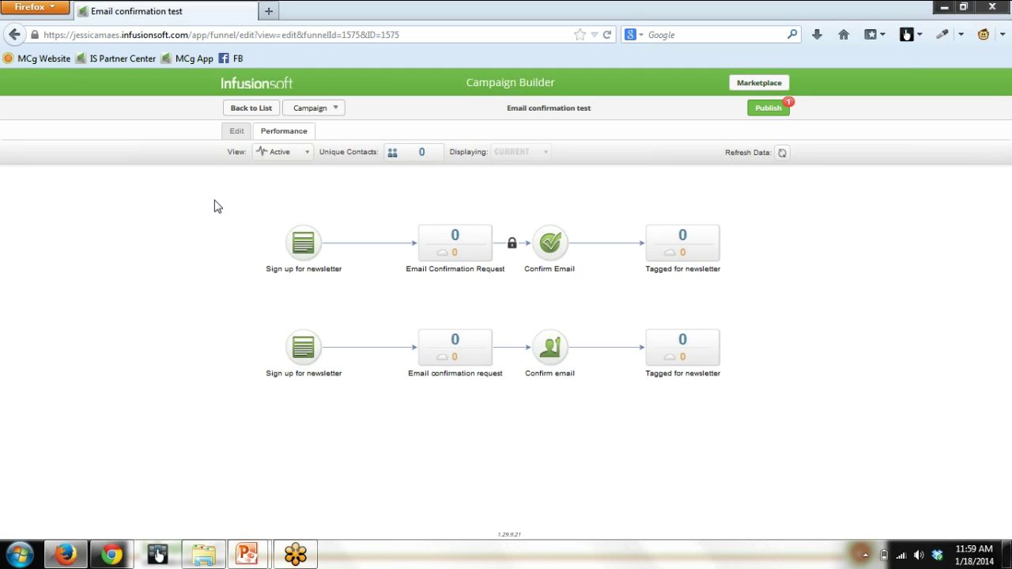
left_click(236, 132)
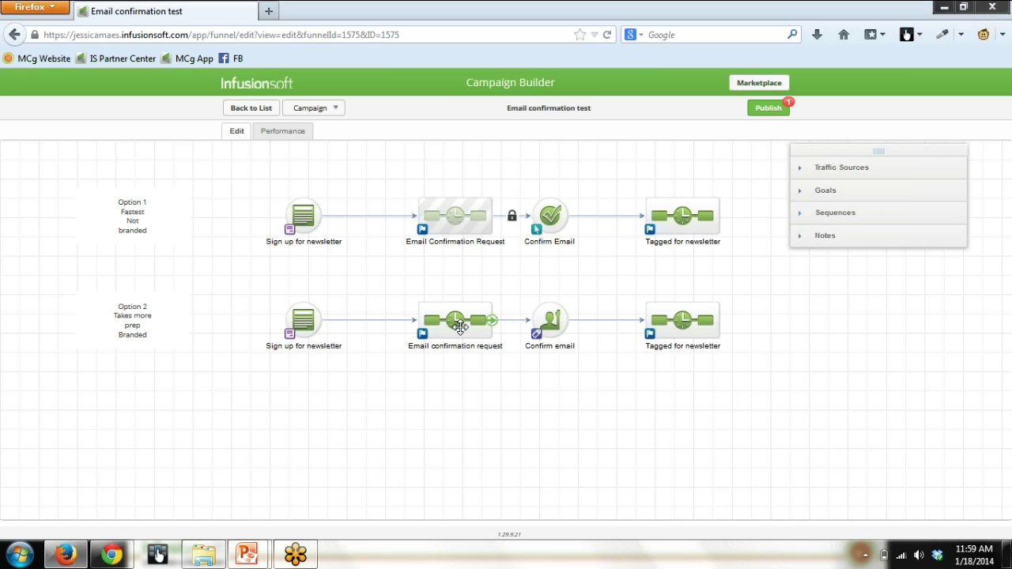
Set the sequence's Apply Action Set step to Double opt in email test and save.
double_click(460, 327)
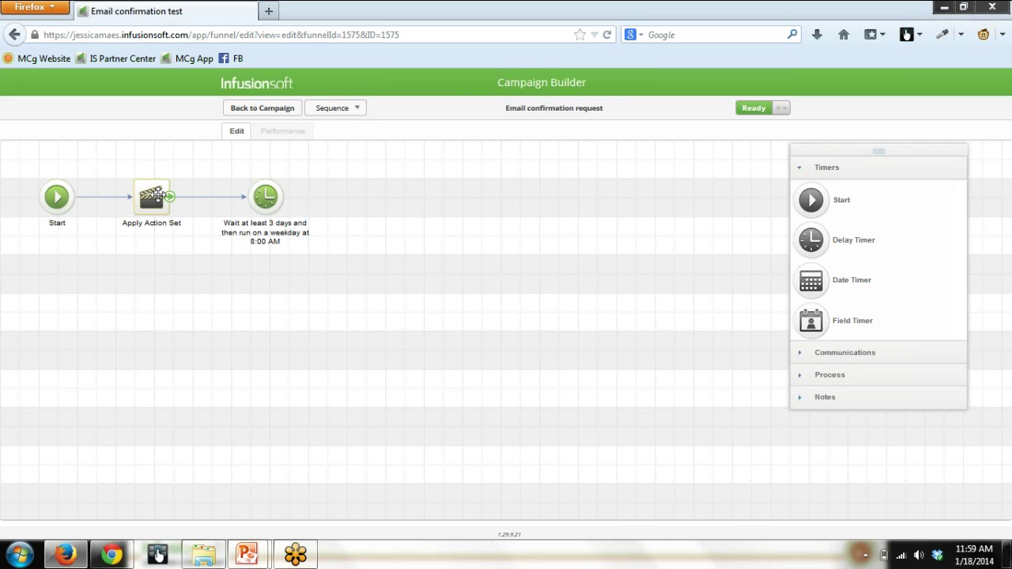
double_click(156, 195)
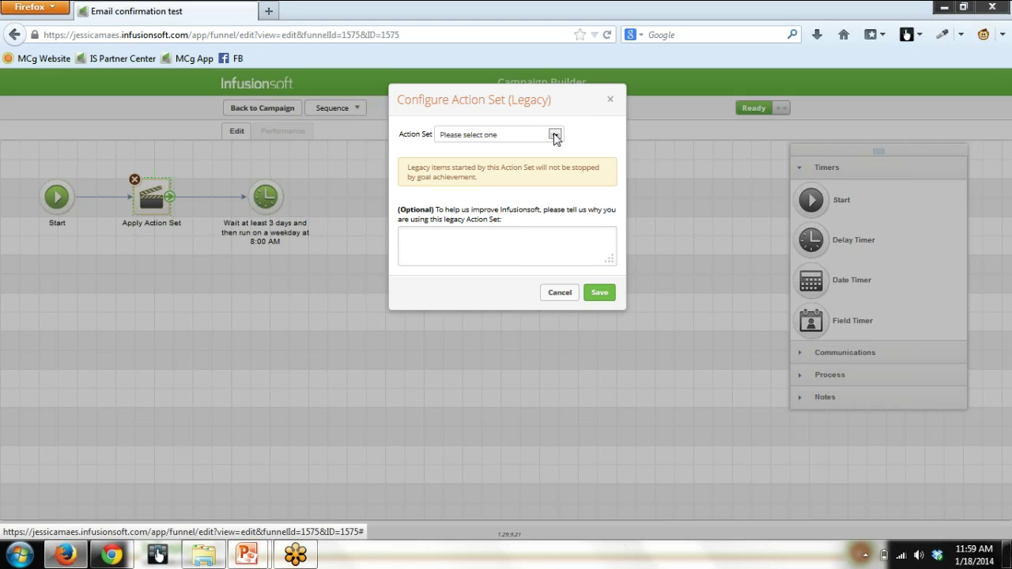
left_click(555, 135)
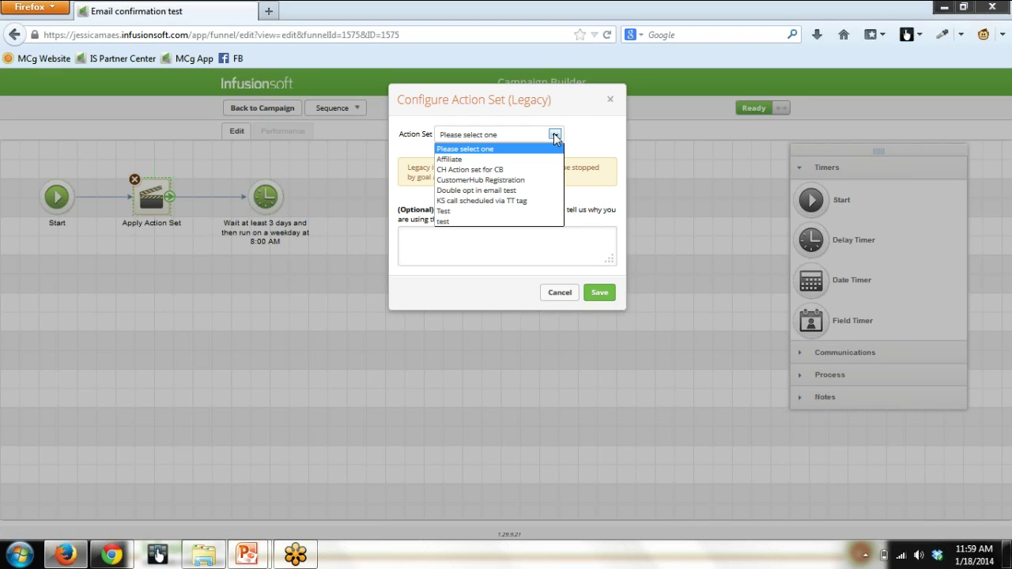
left_click(545, 191)
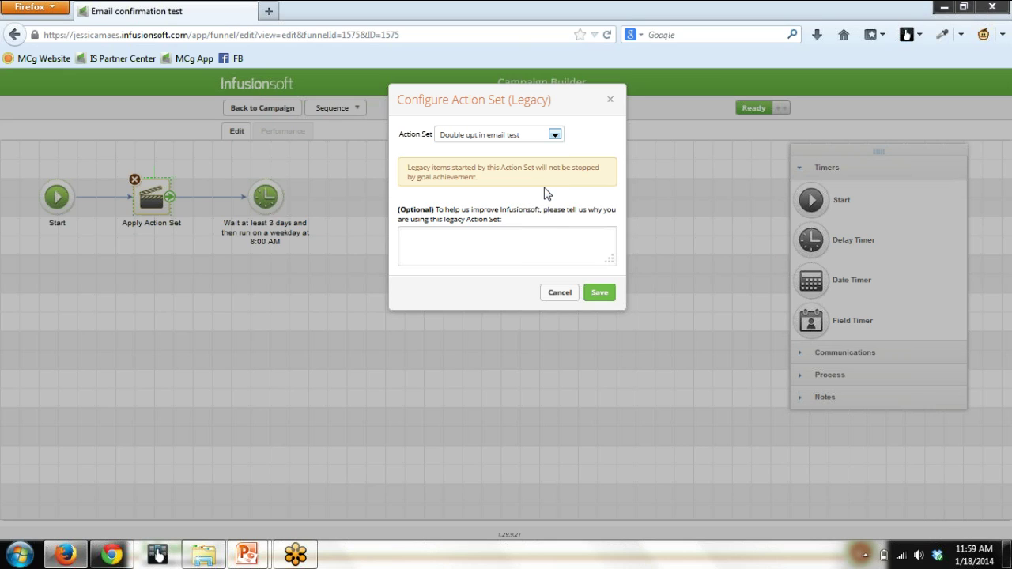
left_click(600, 302)
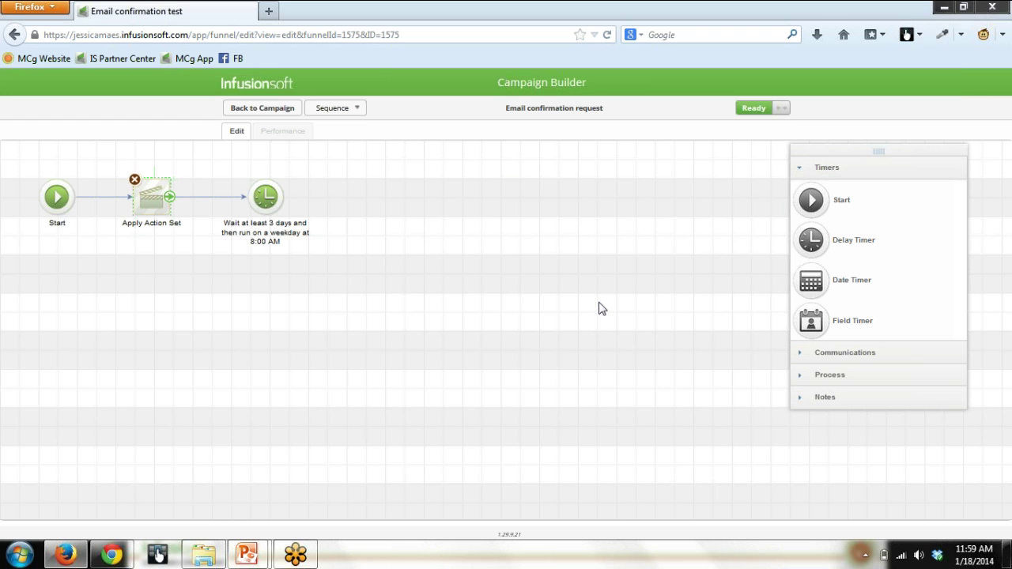
Return to the campaign canvas and publish the changes.
left_click(272, 110)
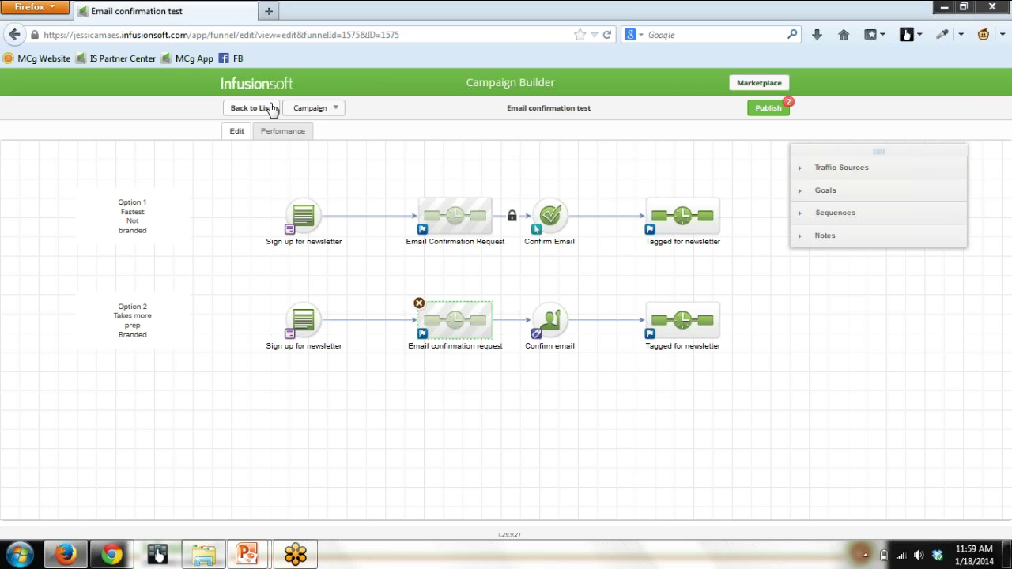
left_click(759, 114)
left_click(596, 295)
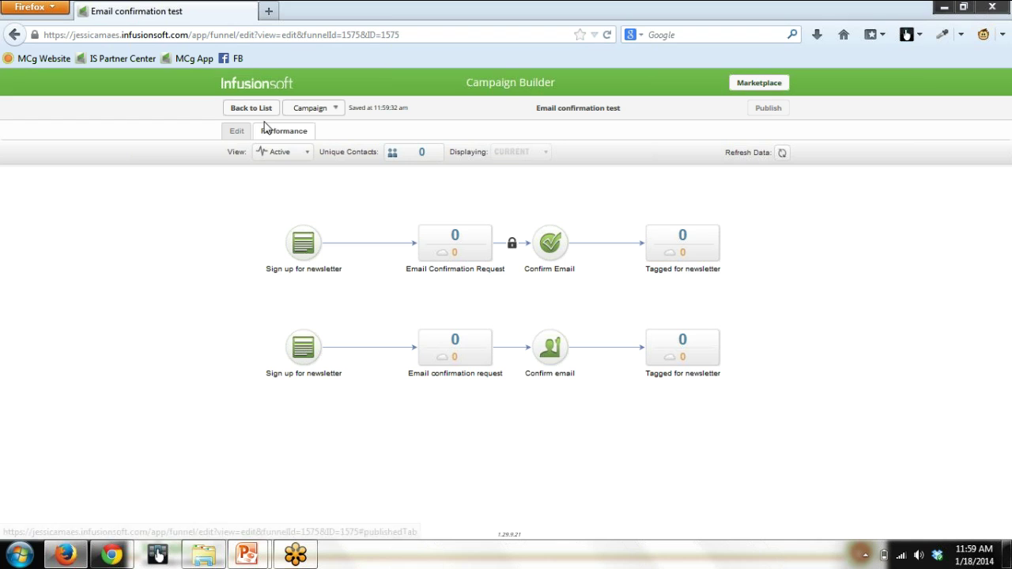
Switch to the Edit tab and select the Option 2 elements and Sign up for newsletter form.
left_click(238, 133)
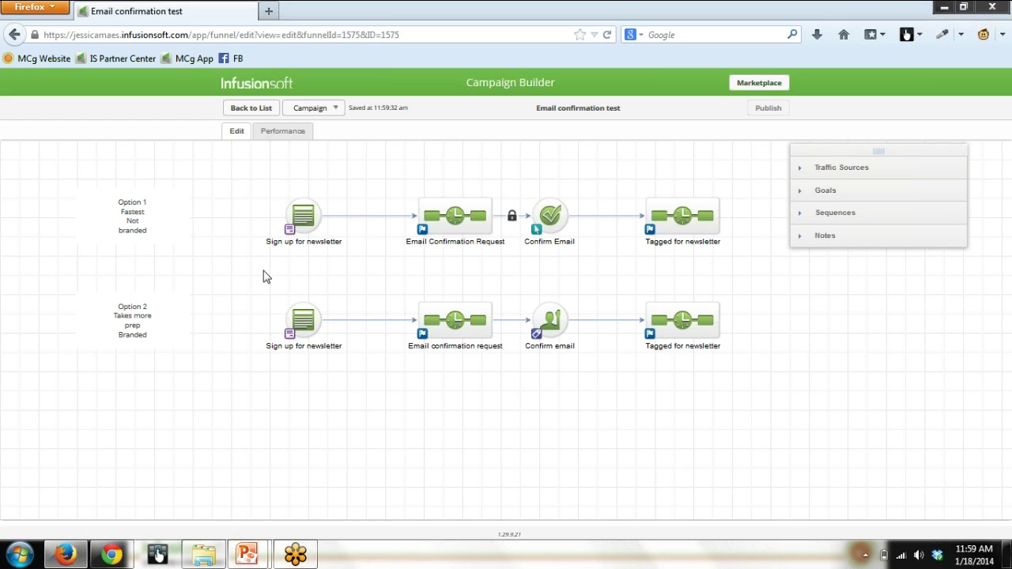
left_click_drag(248, 265, 789, 407)
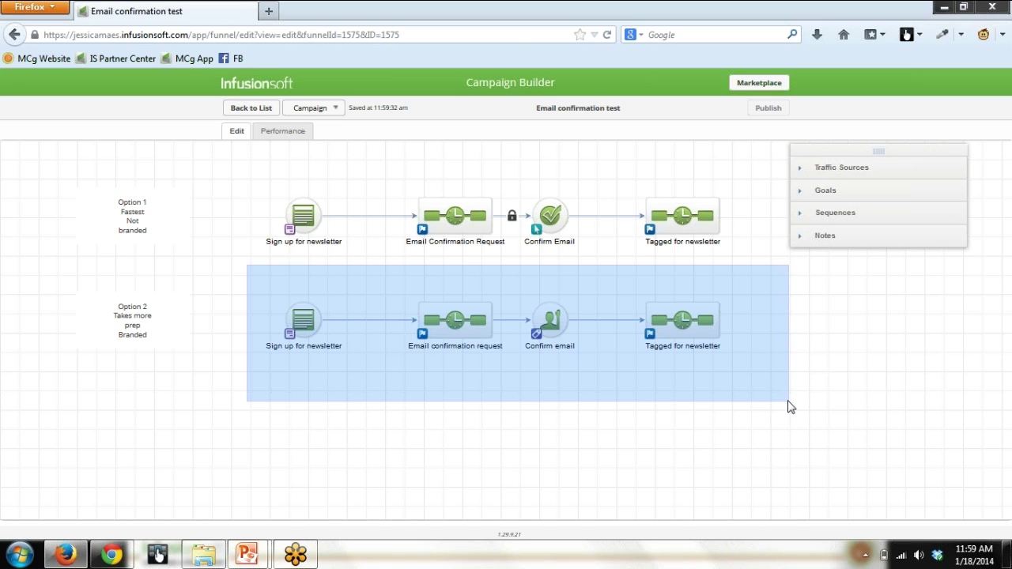
left_click_drag(788, 406, 799, 417)
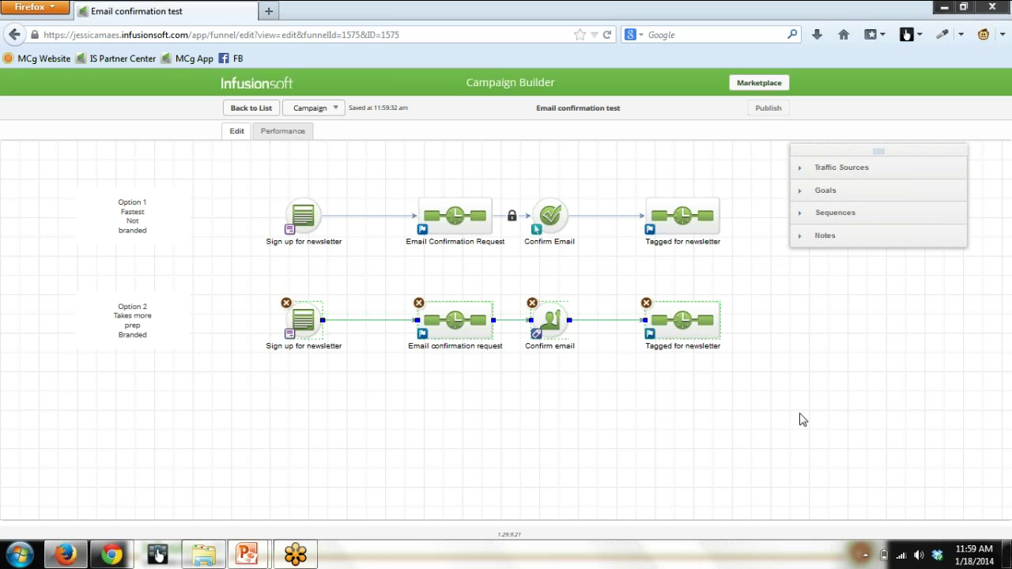
left_click(422, 424)
left_click_drag(257, 283, 354, 395)
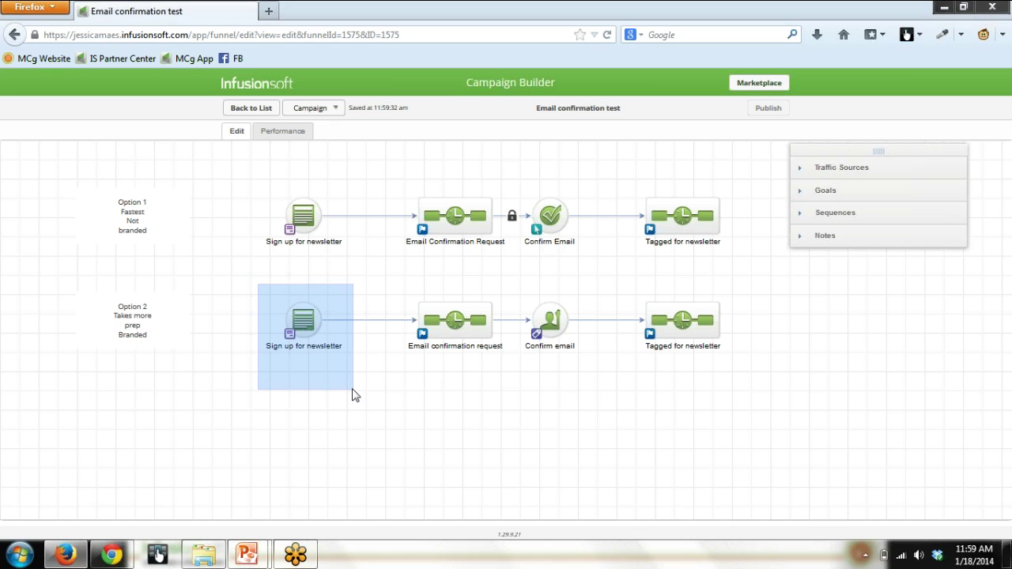
left_click_drag(354, 396, 354, 395)
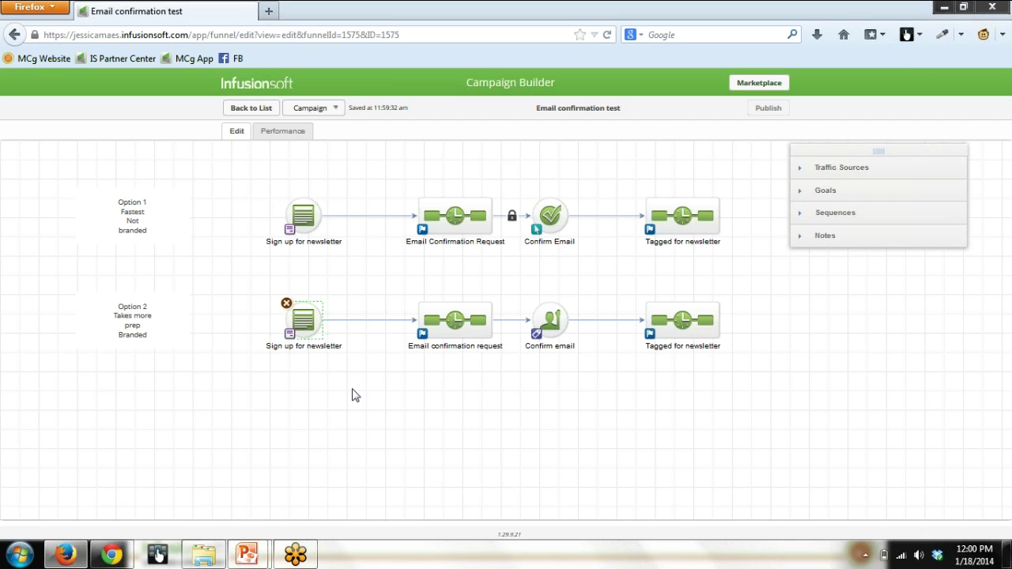
left_click(345, 388)
left_click_drag(257, 289, 358, 387)
Open the Option 2 Email confirmation request sequence, then go back to the campaign canvas.
left_click_drag(386, 277, 610, 402)
double_click(455, 329)
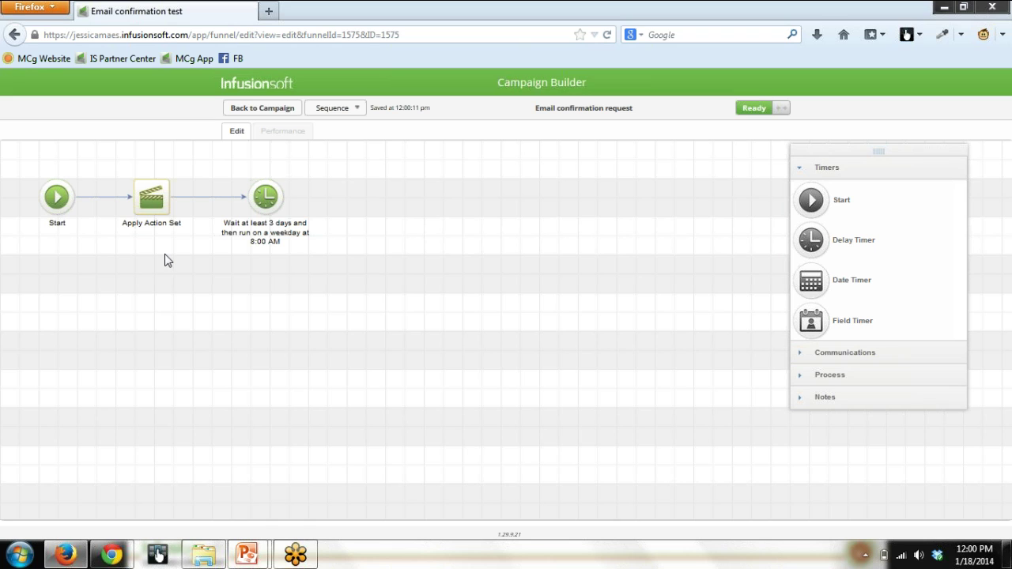
left_click(289, 108)
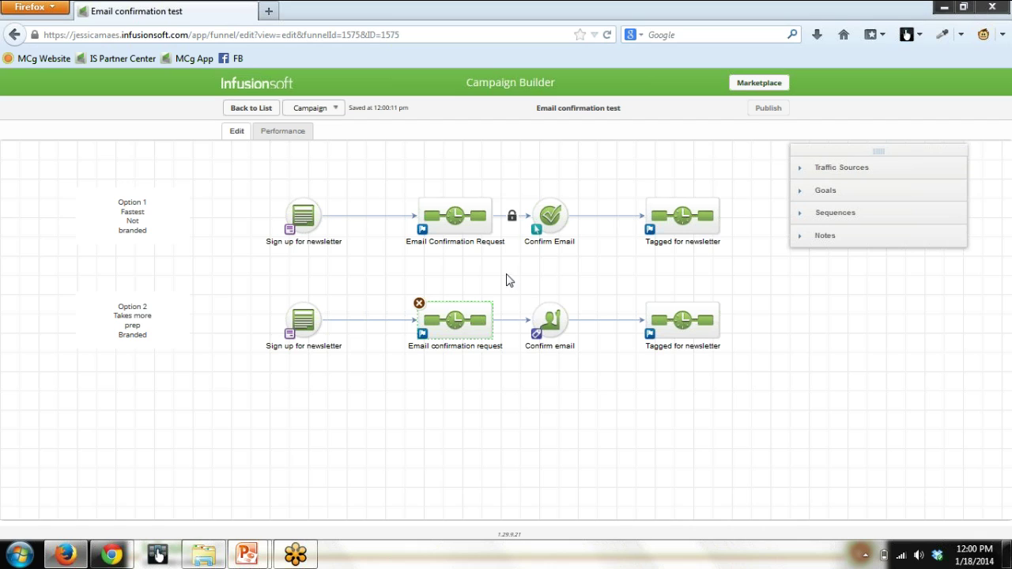
left_click_drag(506, 274, 599, 378)
left_click_drag(602, 286, 774, 391)
left_click_drag(261, 278, 812, 413)
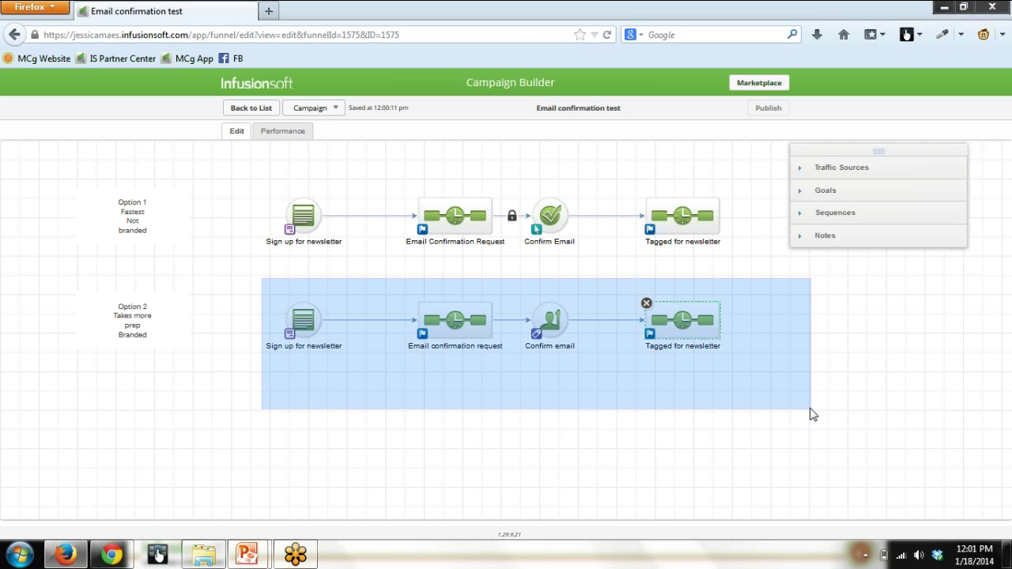
left_click_drag(810, 409, 841, 387)
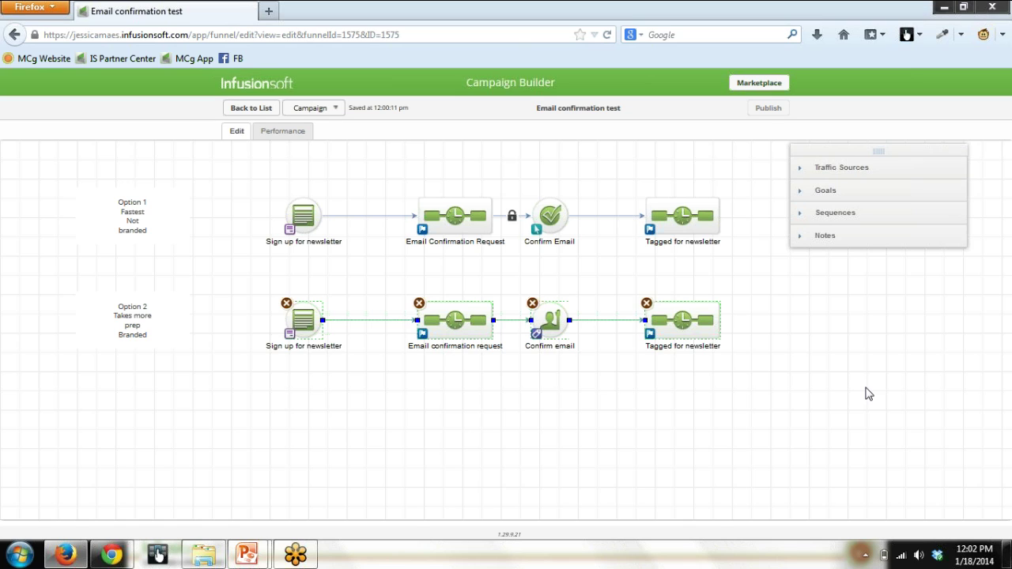
left_click(869, 394)
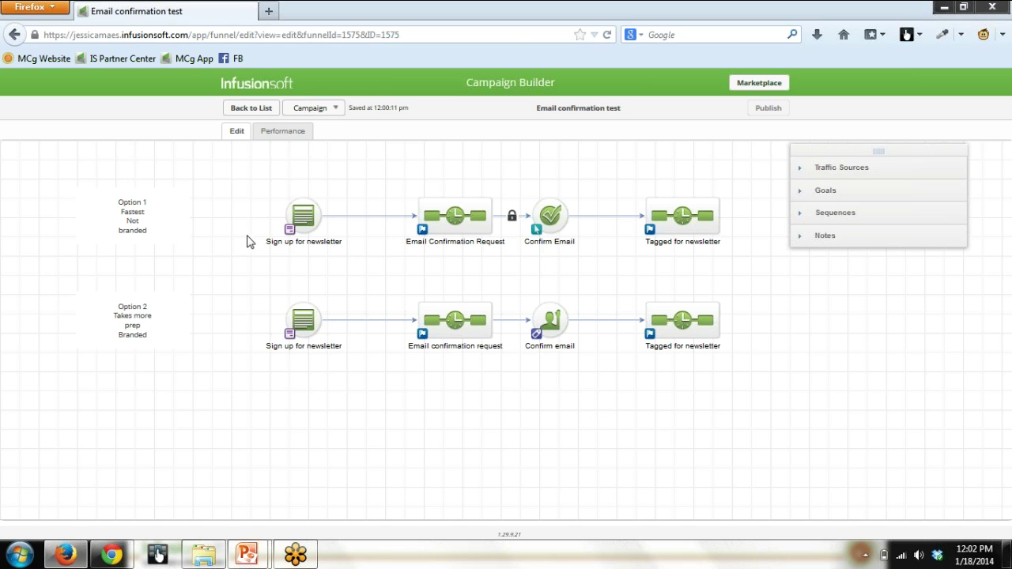
left_click_drag(241, 169, 364, 432)
left_click_drag(616, 168, 797, 478)
left_click_drag(368, 172, 615, 425)
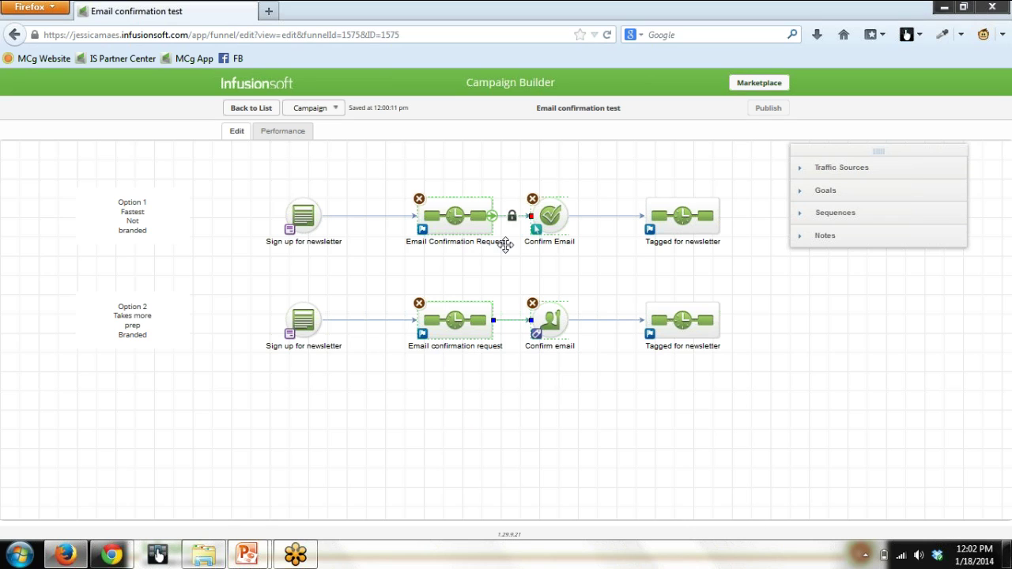
left_click(377, 176)
left_click_drag(393, 178, 608, 278)
left_click_drag(392, 276, 615, 426)
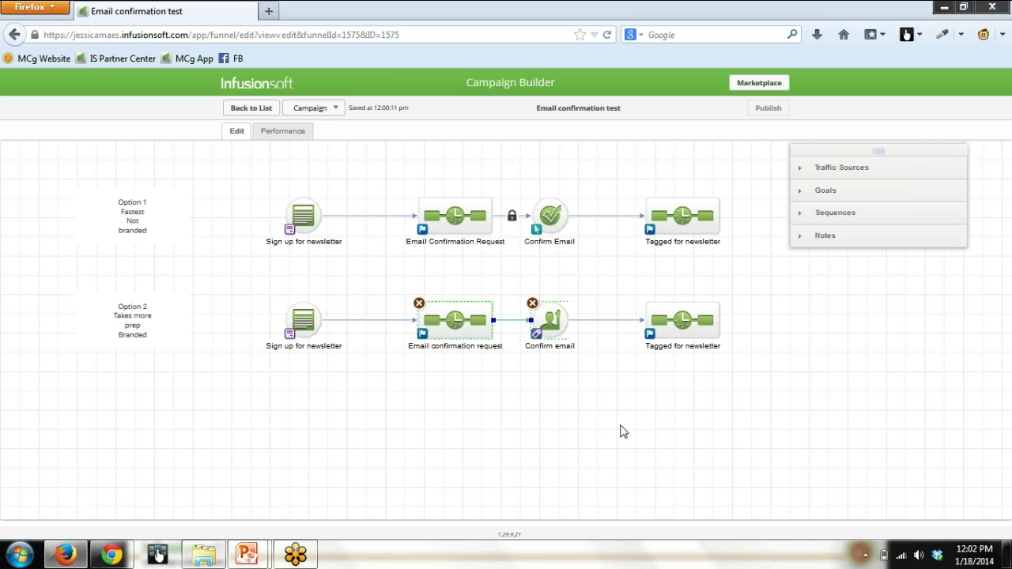
left_click(621, 429)
left_click_drag(233, 176, 775, 293)
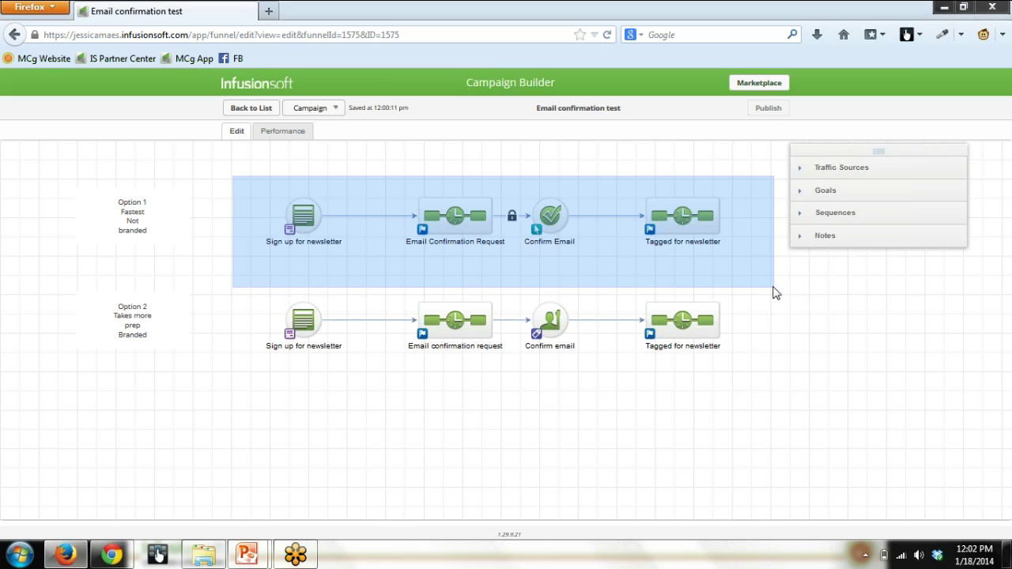
left_click_drag(774, 292, 775, 293)
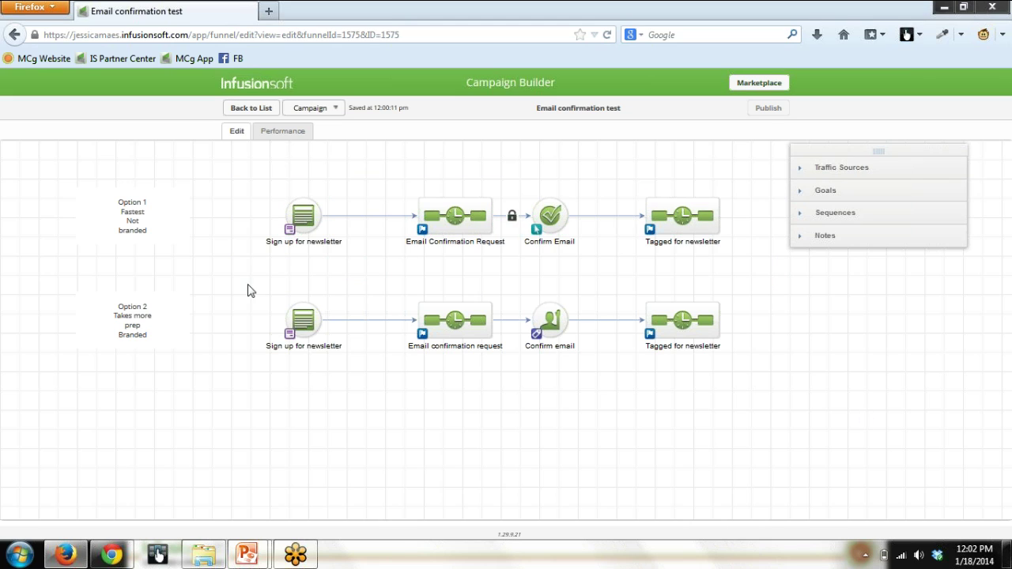
left_click_drag(247, 284, 754, 385)
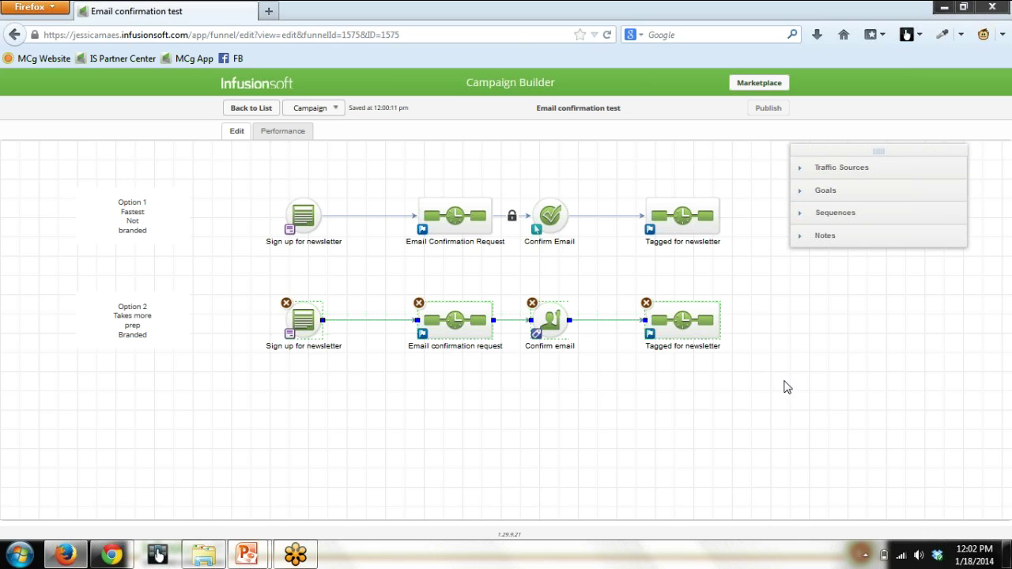
left_click(785, 386)
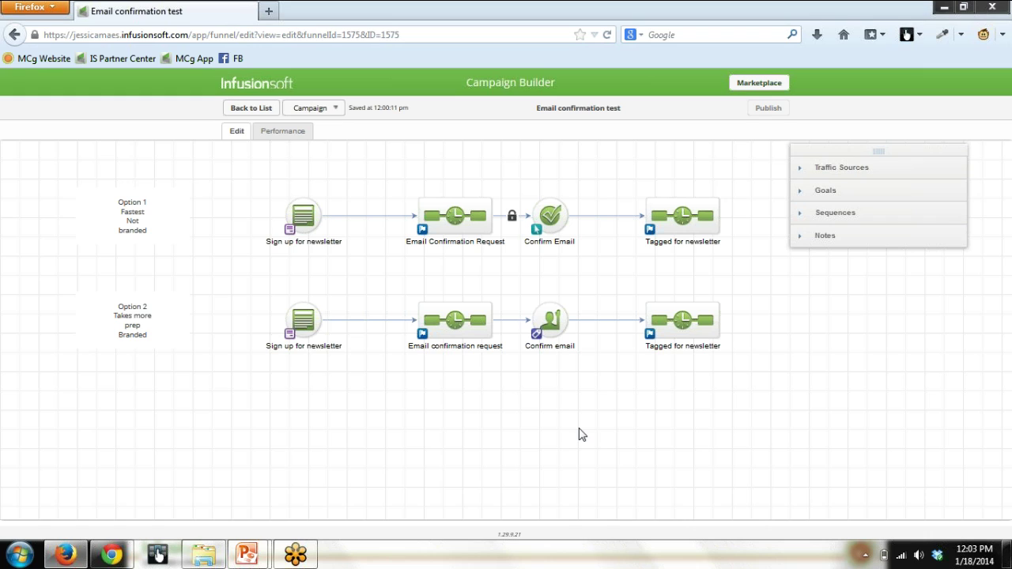
left_click_drag(388, 169, 597, 288)
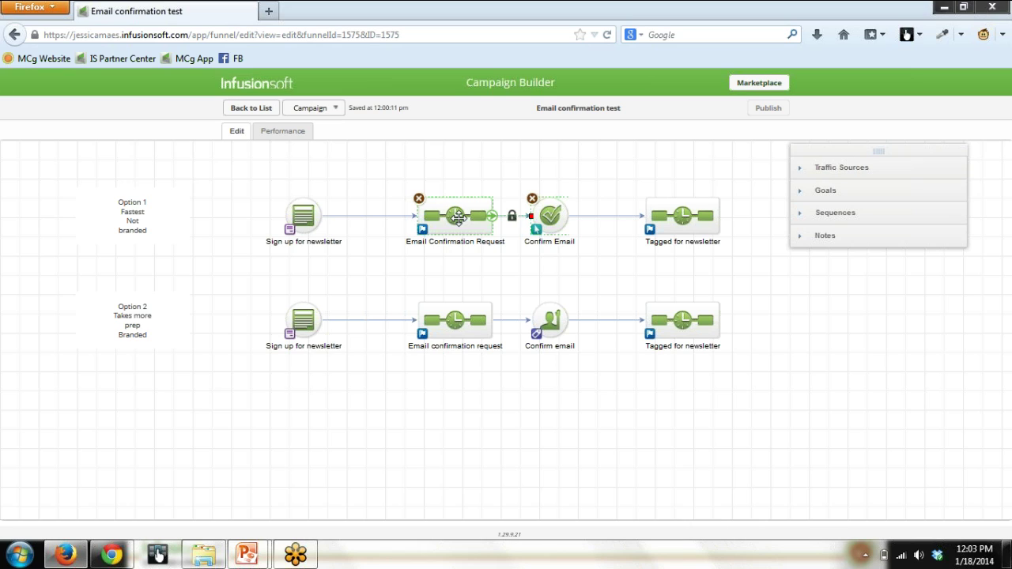
left_click(353, 265)
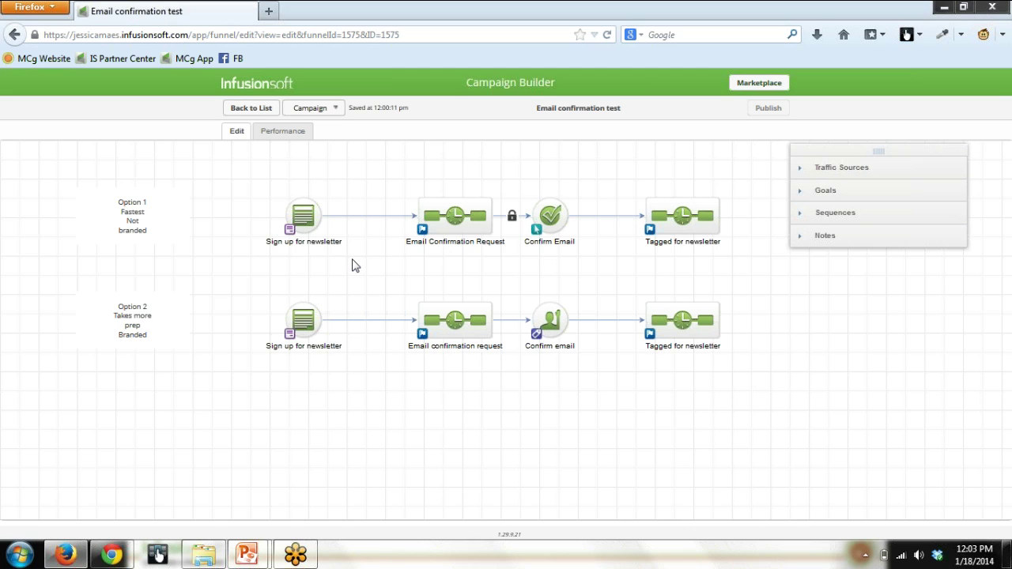
left_click_drag(242, 164, 795, 307)
left_click_drag(251, 273, 806, 412)
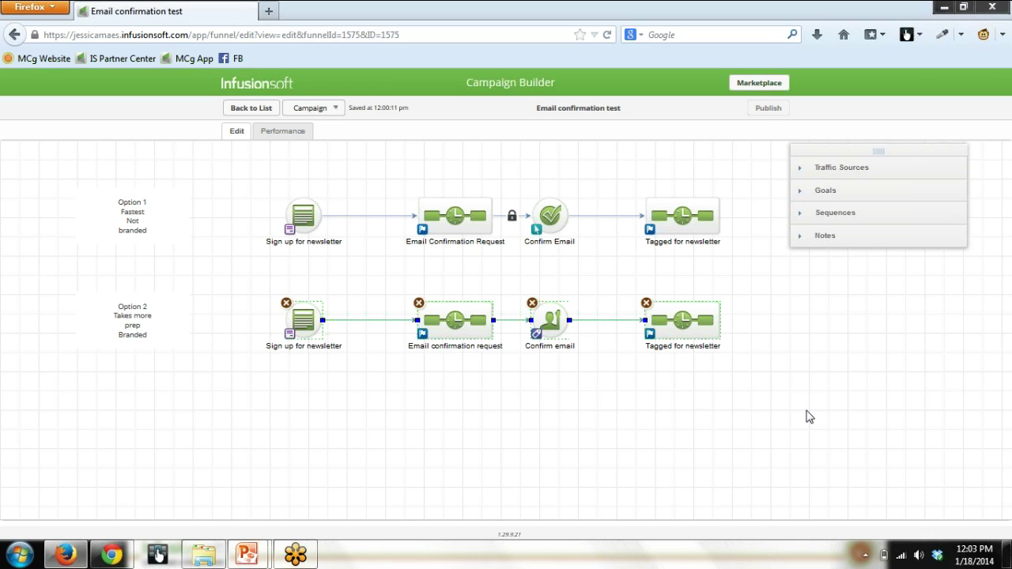
left_click(819, 411)
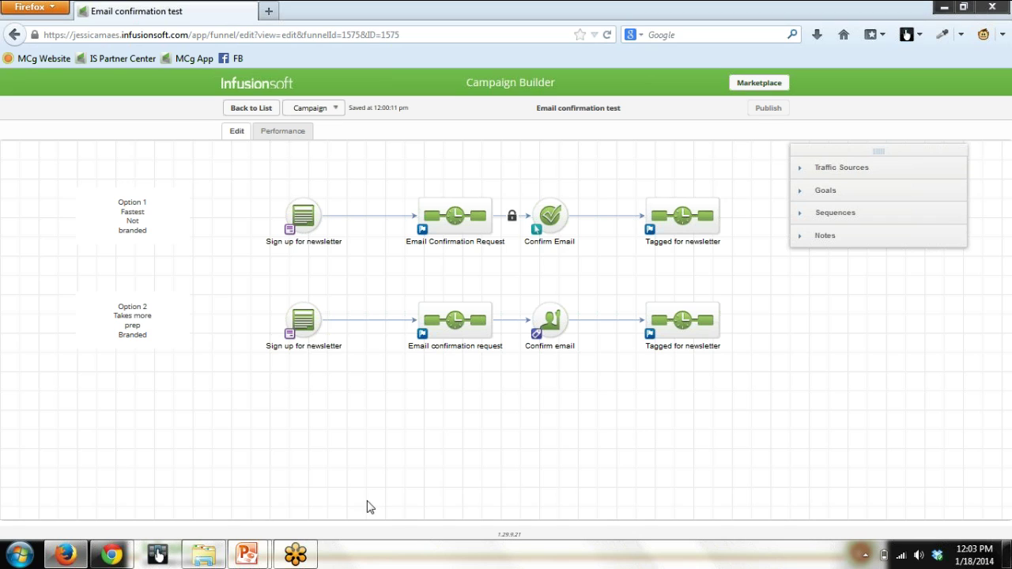